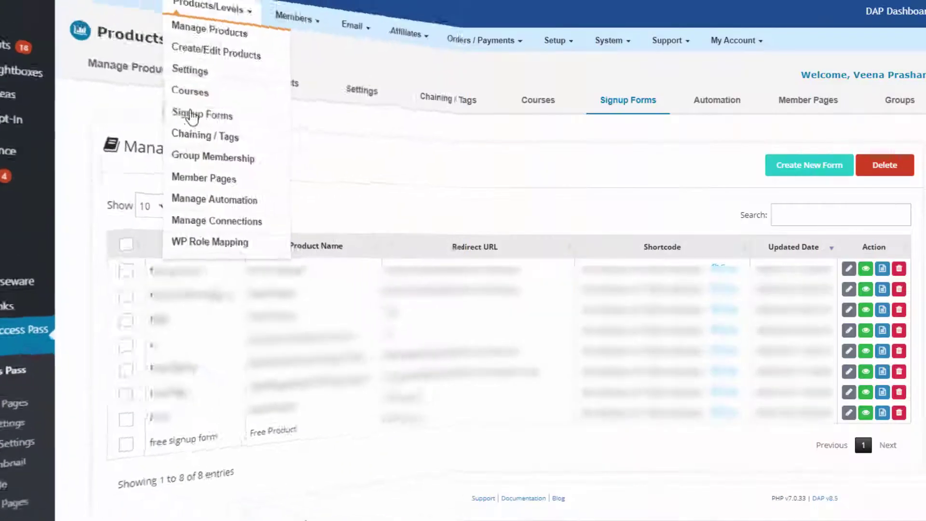
Create a signup form named "file upload form" and assign it to Free Product
click(206, 137)
click(791, 168)
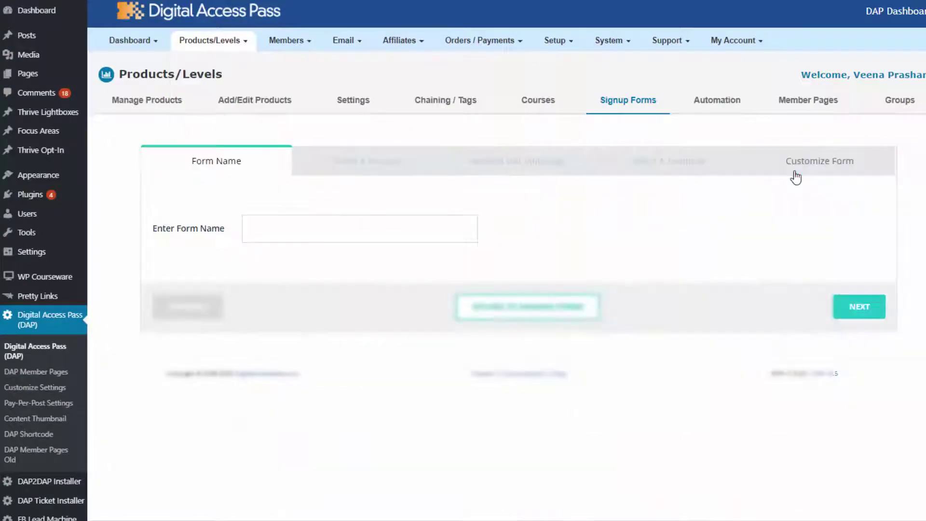
text(file upload form)
click(856, 305)
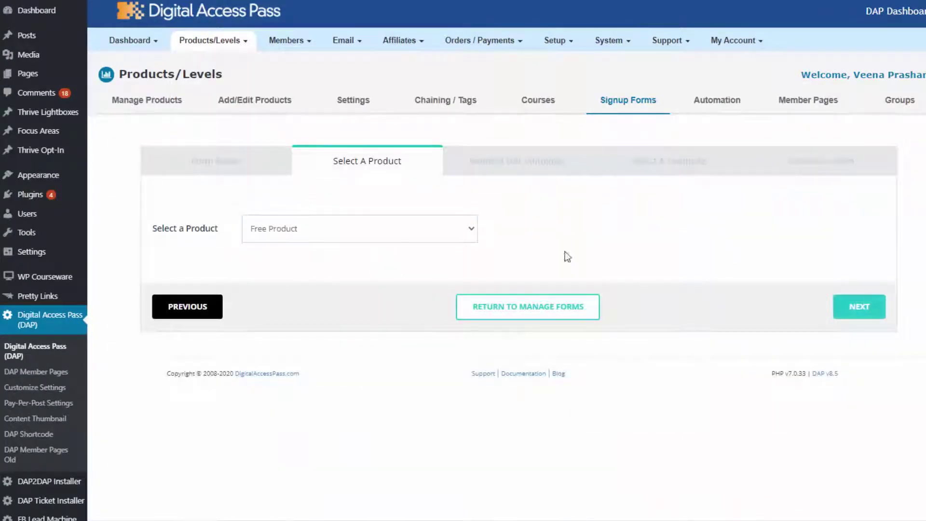
click(864, 310)
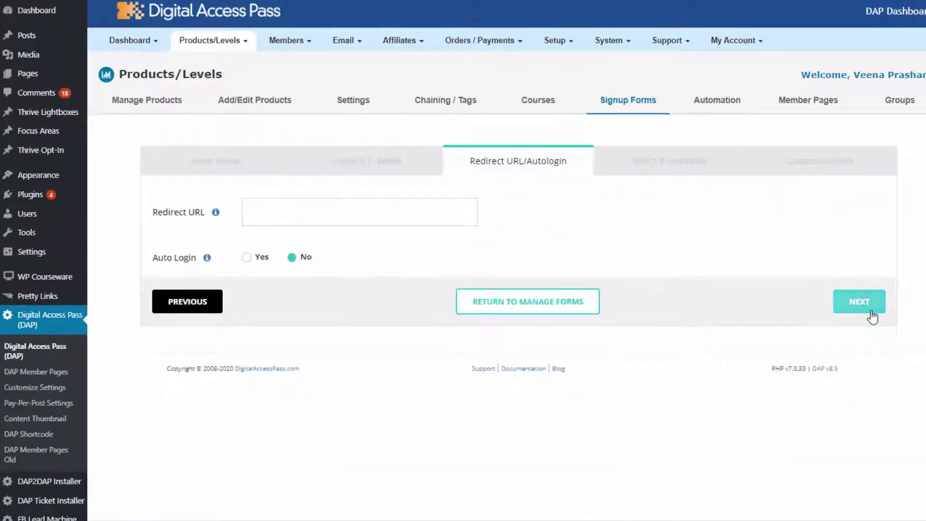
Skip the redirect URL with auto login off, choose Template1 for the form and enable file uploads
click(850, 309)
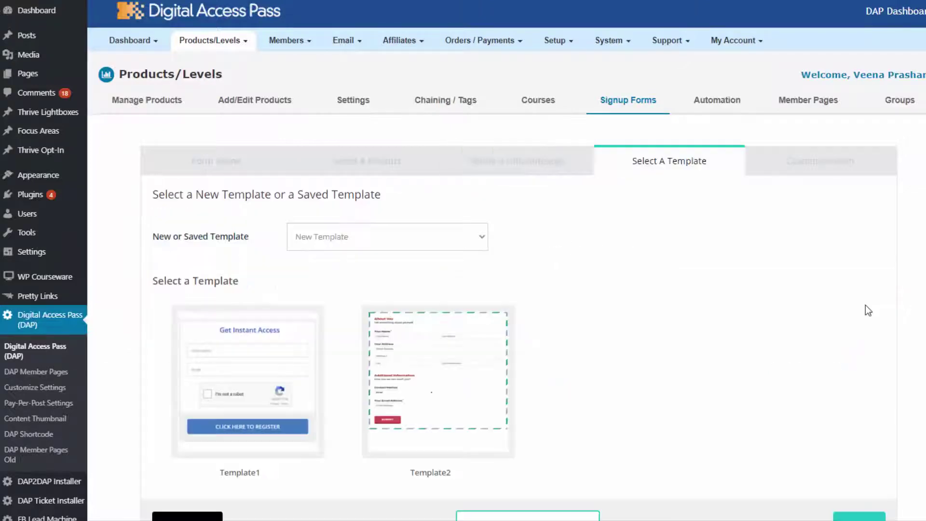
click(264, 381)
click(288, 312)
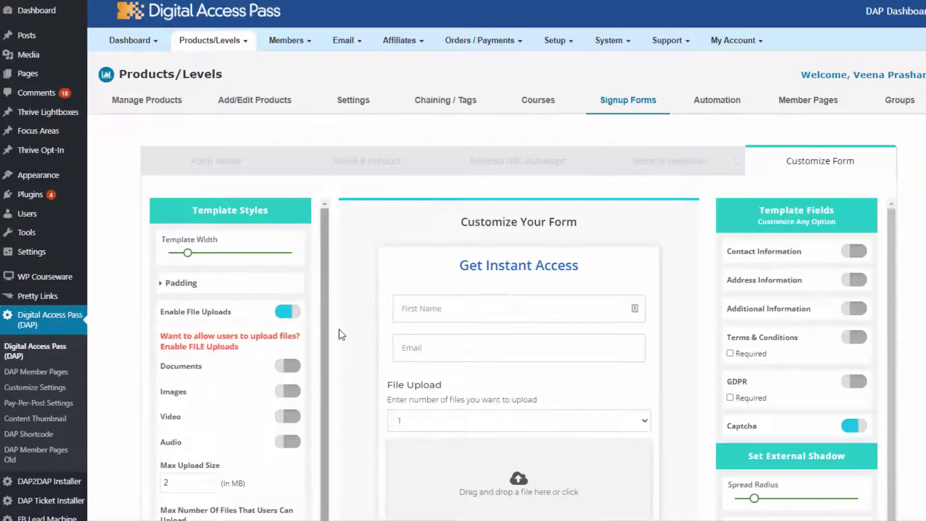
Turn on document and image uploads for the signup form, allowing .png and .jpg images
scroll(339, 329, down, 1)
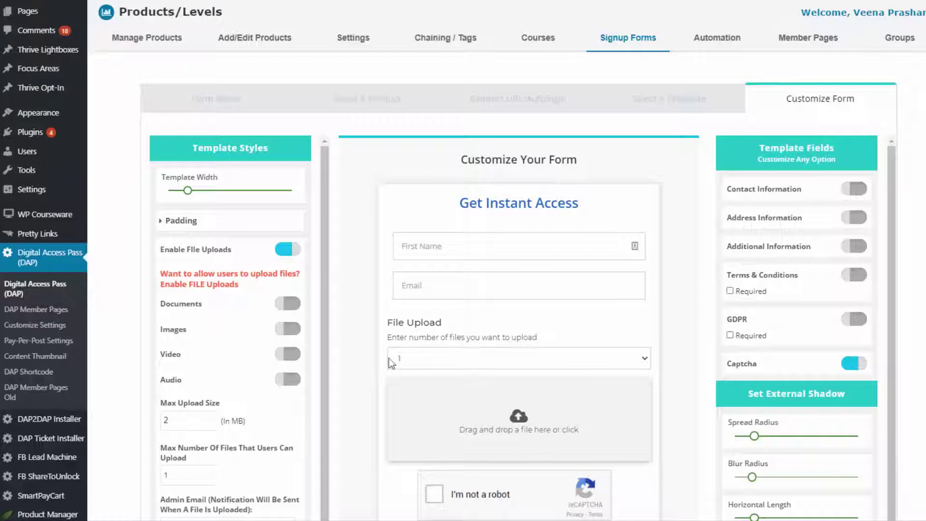
click(288, 303)
scroll(288, 303, down, 1)
click(285, 285)
click(165, 305)
click(240, 305)
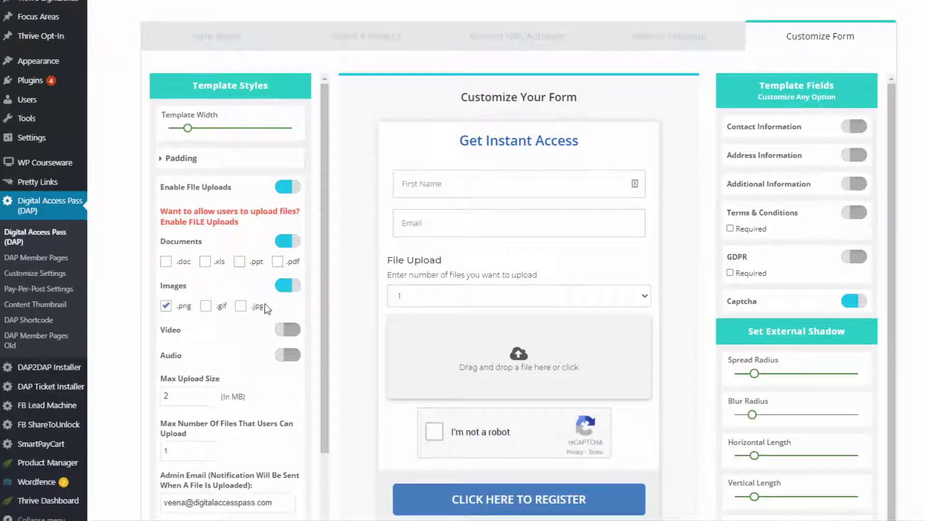
Save the customized signup form and select its FormBuilder shortcode
scroll(531, 381, down, 2)
click(850, 473)
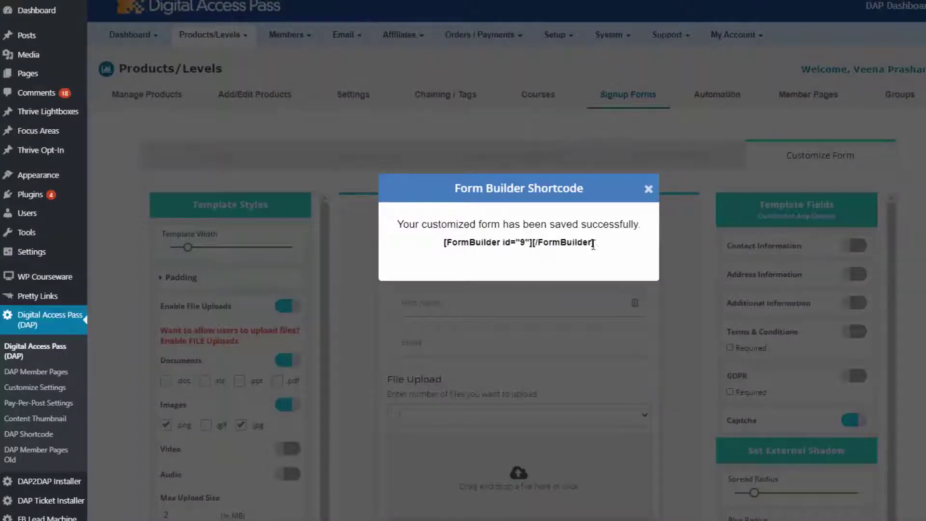
drag(597, 243, 475, 243)
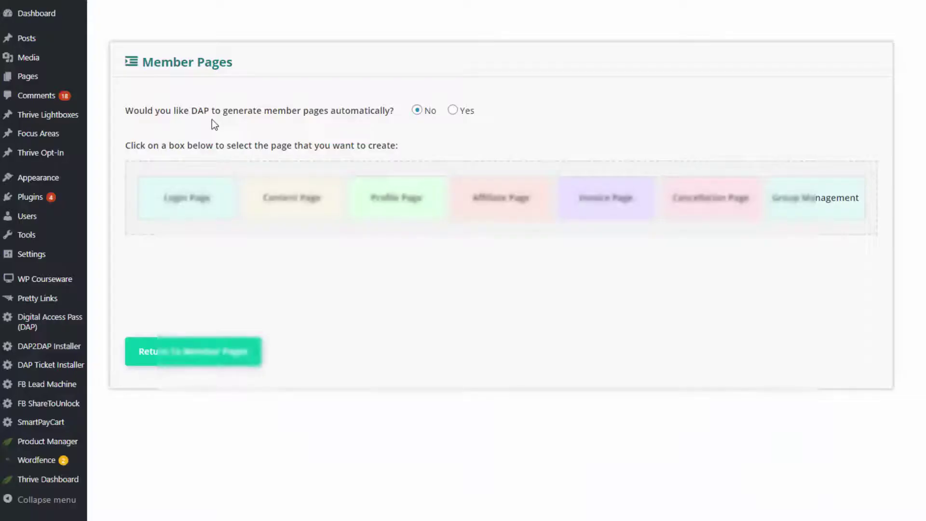
click(380, 226)
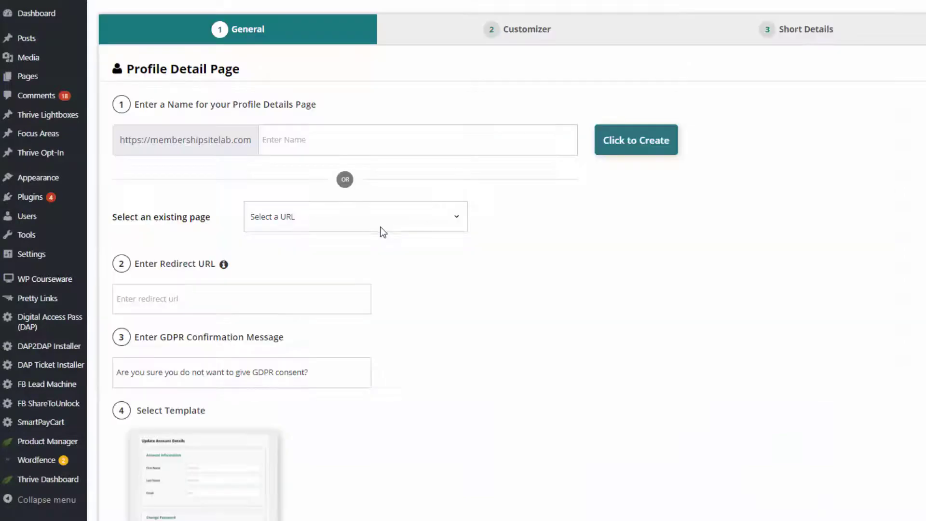
scroll(297, 307, down, 3)
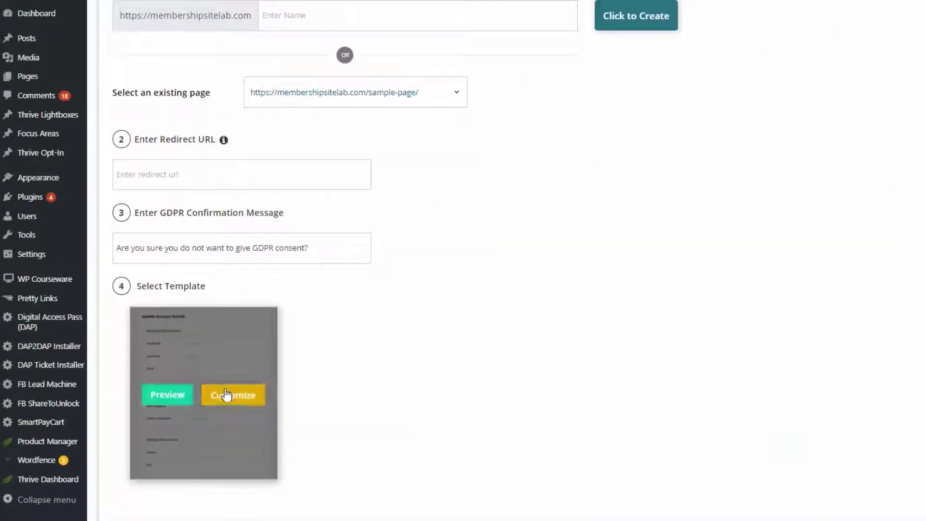
click(229, 393)
Enable file uploads on the profile page template, with the document and image file types turned on
scroll(295, 269, down, 8)
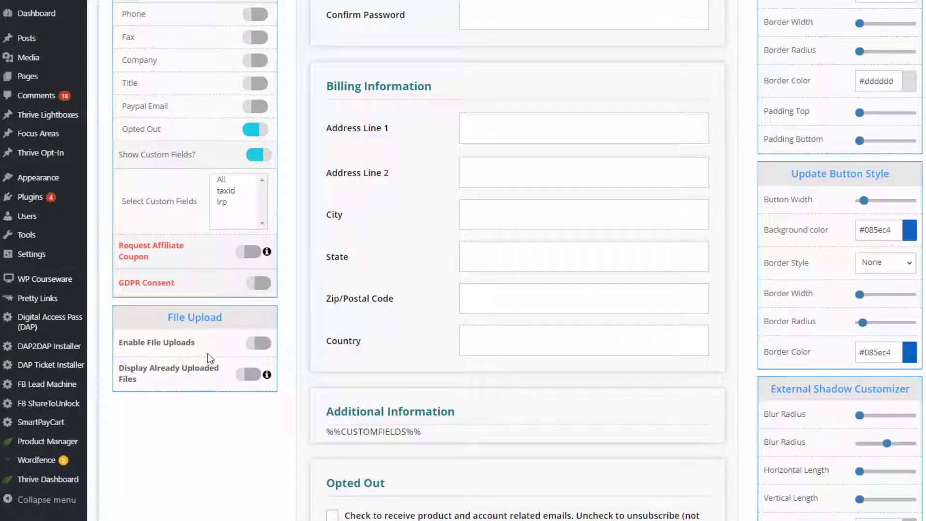
click(254, 344)
scroll(280, 254, down, 3)
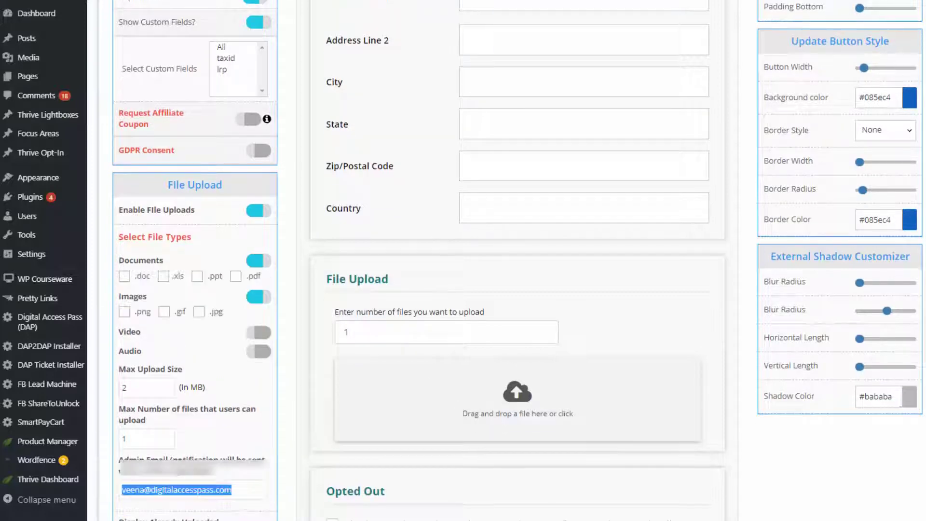
scroll(292, 369, up, 3)
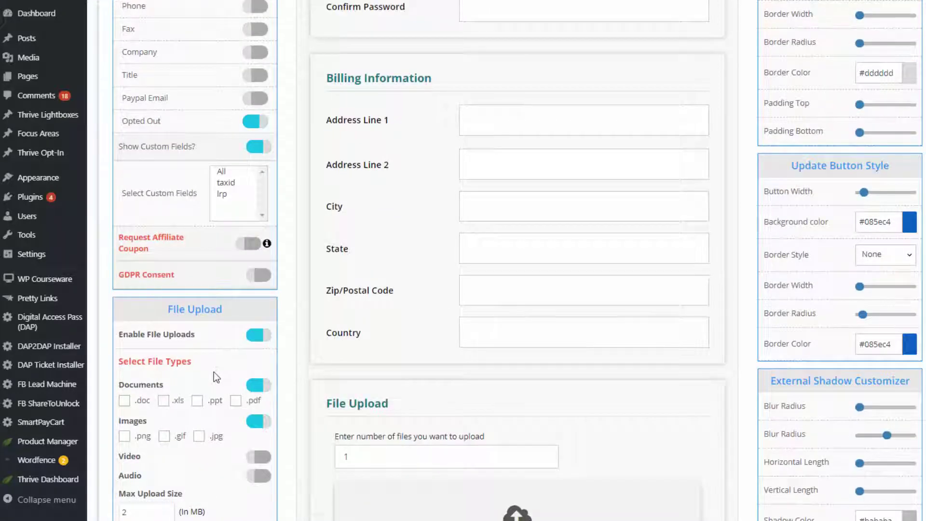
scroll(213, 372, down, 3)
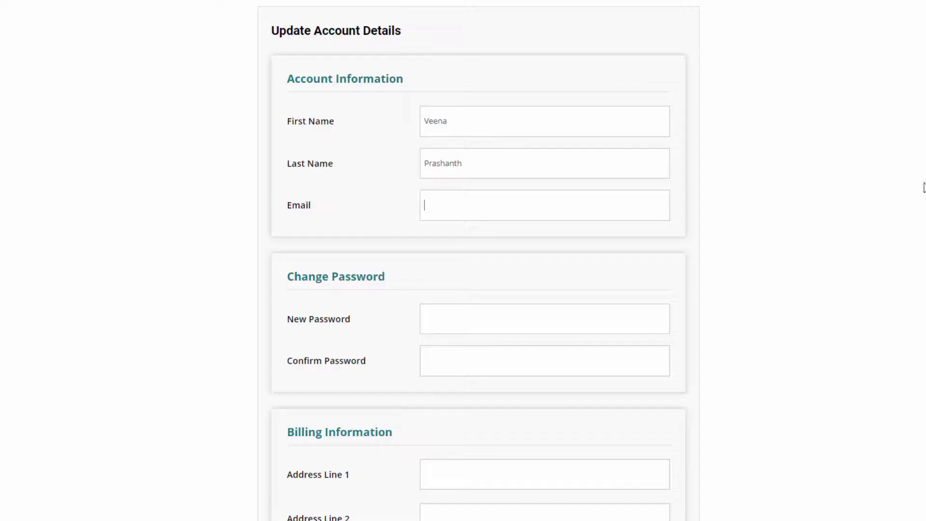
Review the member's Update Account Details page down through its File Upload section
scroll(924, 187, down, 5)
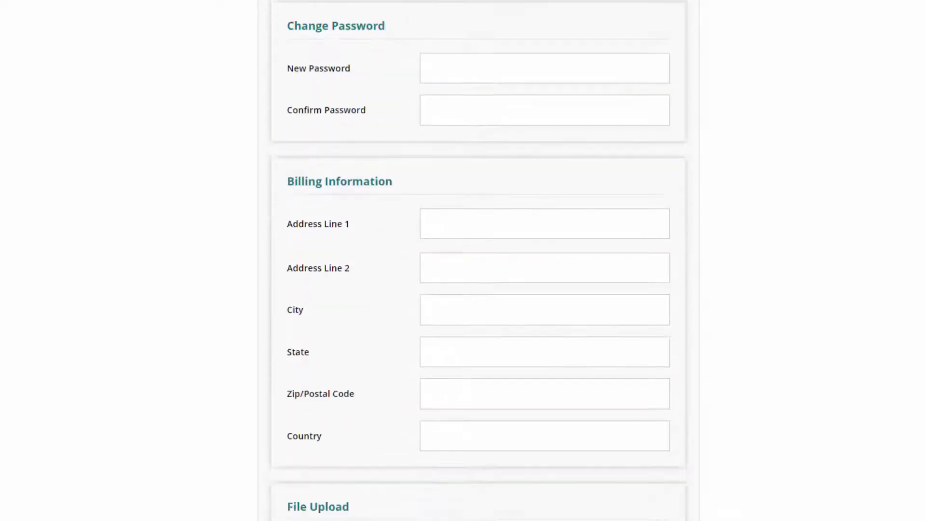
scroll(477, 260, down, 7)
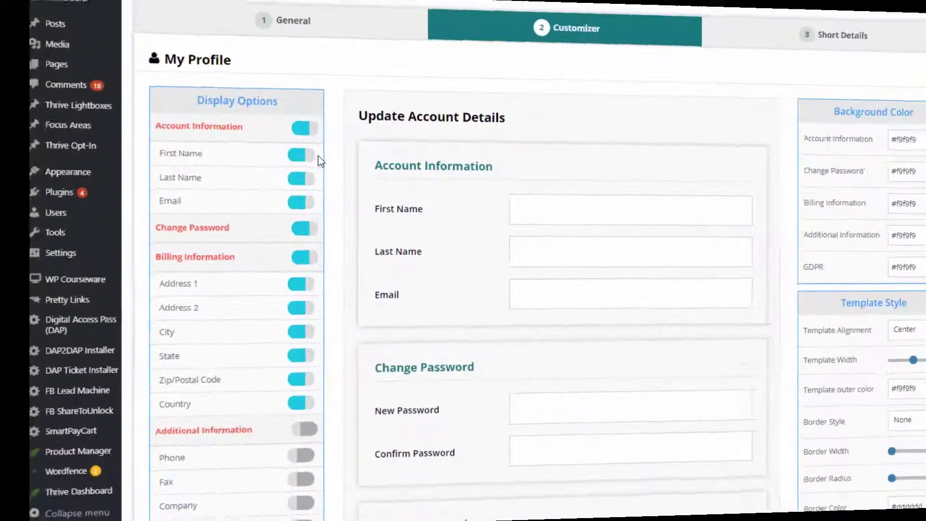
Enable profile file uploads for documents, images (.png, .gif, .jpg), video (.mp4) and audio
scroll(274, 174, down, 4)
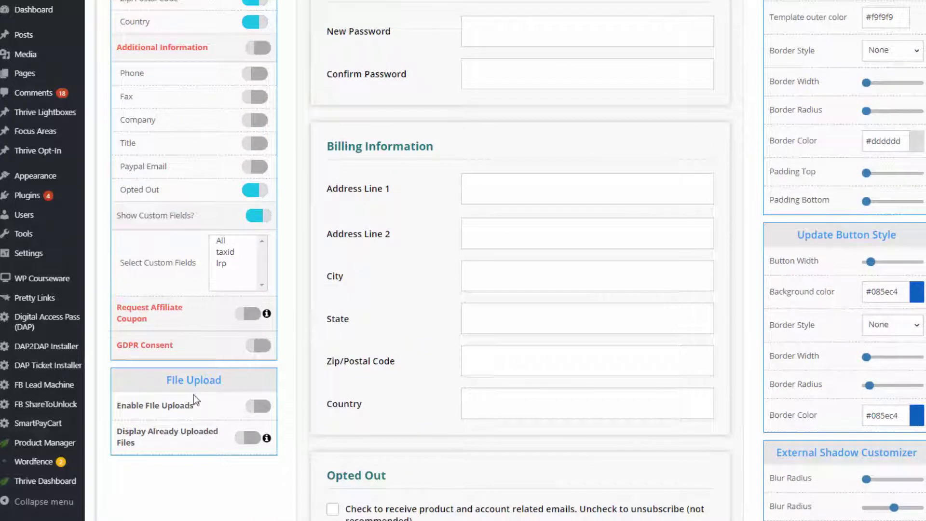
click(257, 405)
scroll(260, 401, down, 4)
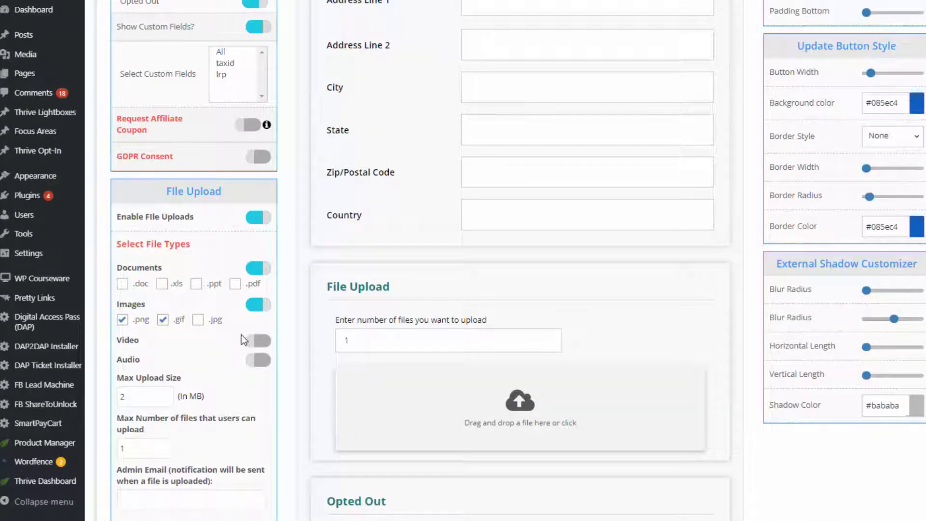
click(258, 340)
scroll(265, 345, down, 1)
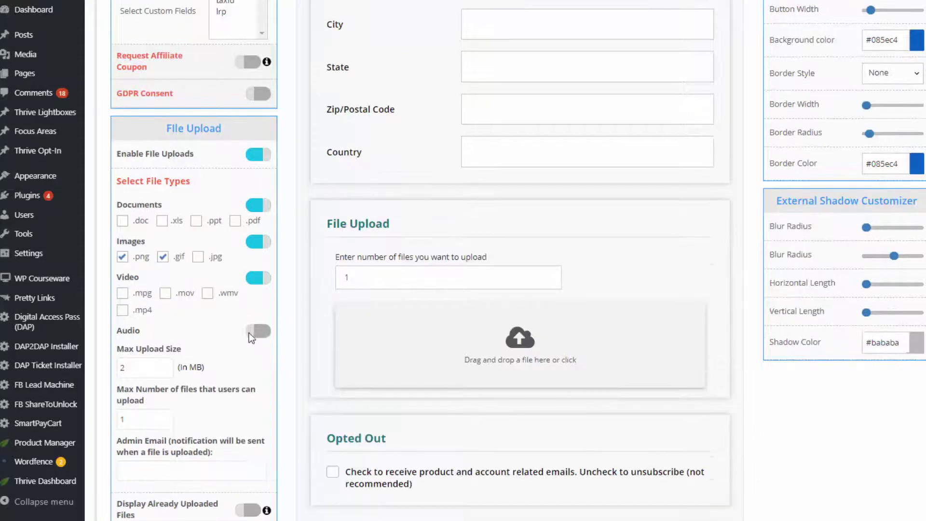
click(250, 332)
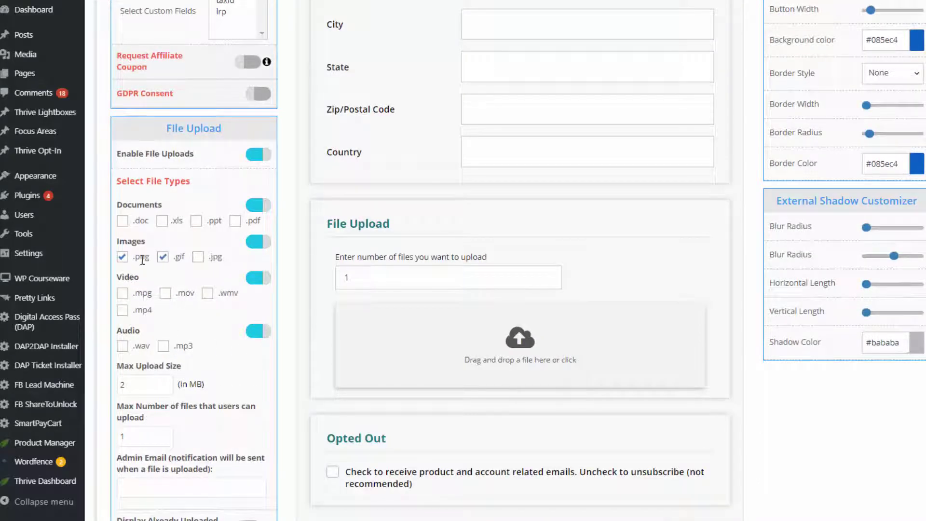
click(199, 258)
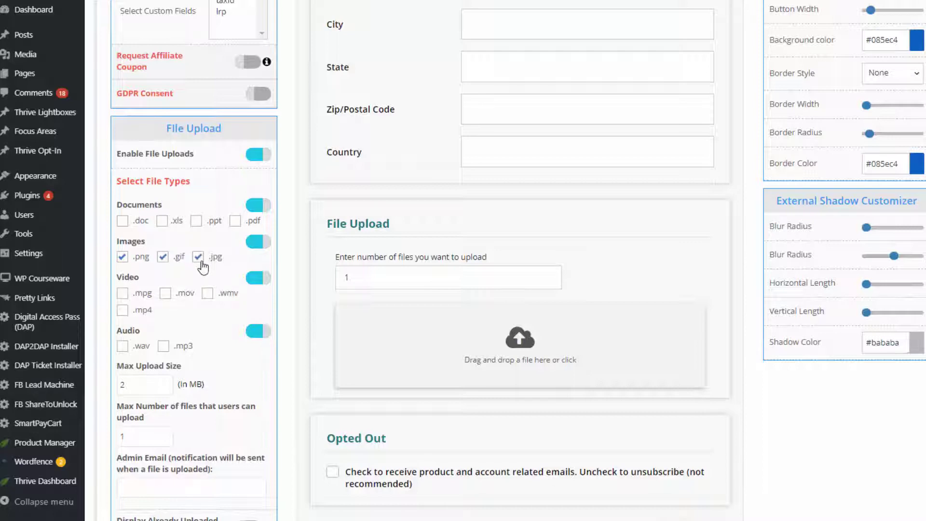
click(122, 310)
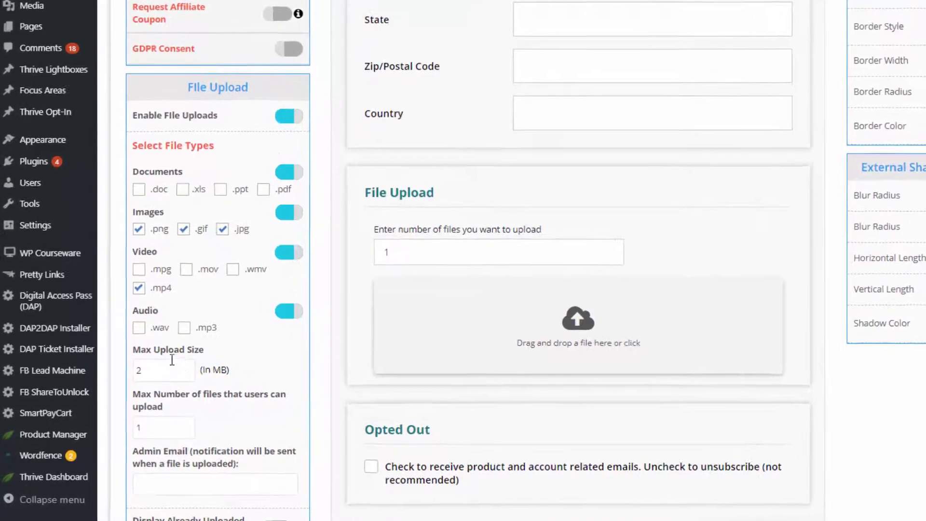
Examine the Max Upload Size setting and read the Security Checks section of the file upload documentation
drag(191, 359, 126, 361)
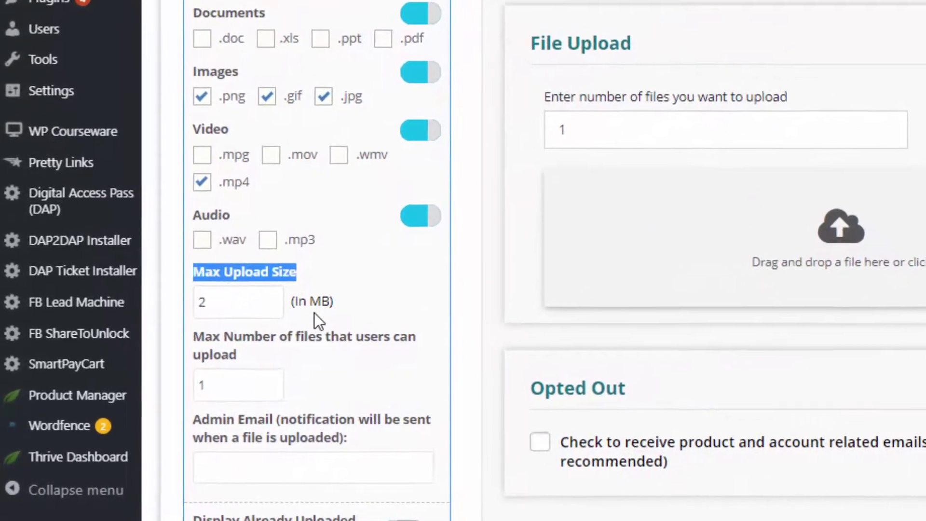
click(207, 315)
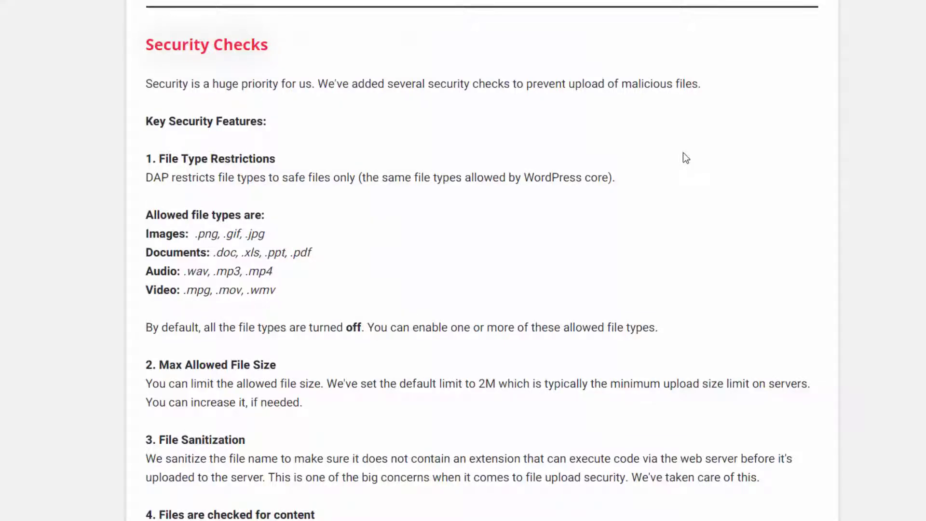
scroll(476, 159, down, 4)
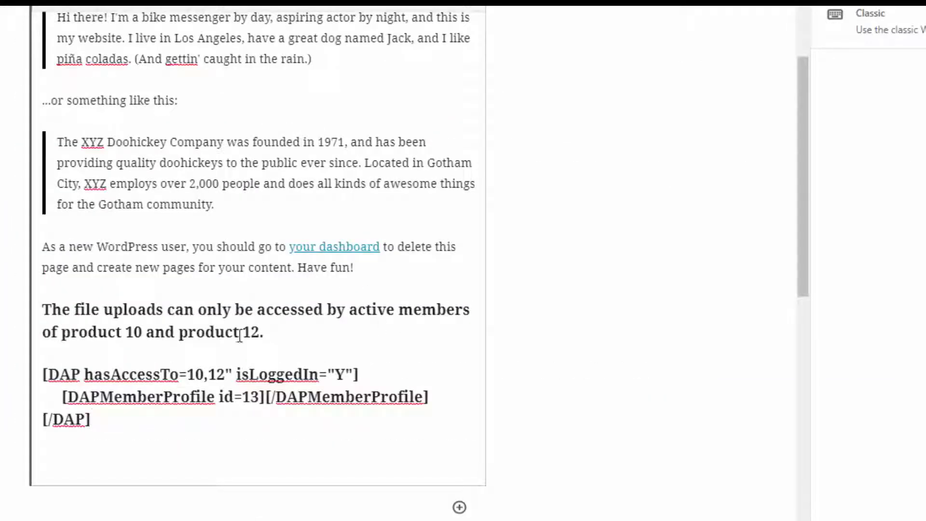
Examine the page's access note and the DAP hasAccessTo shortcode that wraps the DAPMemberProfile shortcode
drag(92, 419, 39, 379)
click(155, 398)
drag(302, 328, 44, 305)
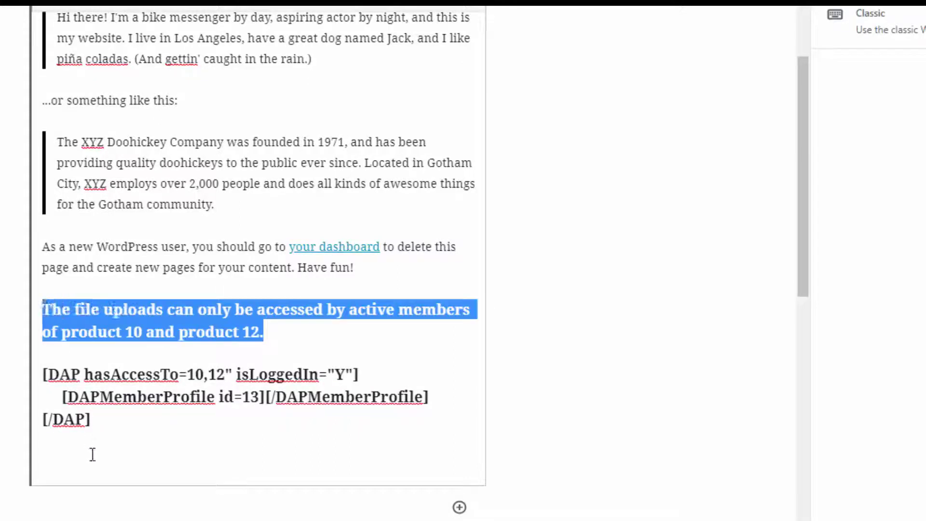
click(121, 443)
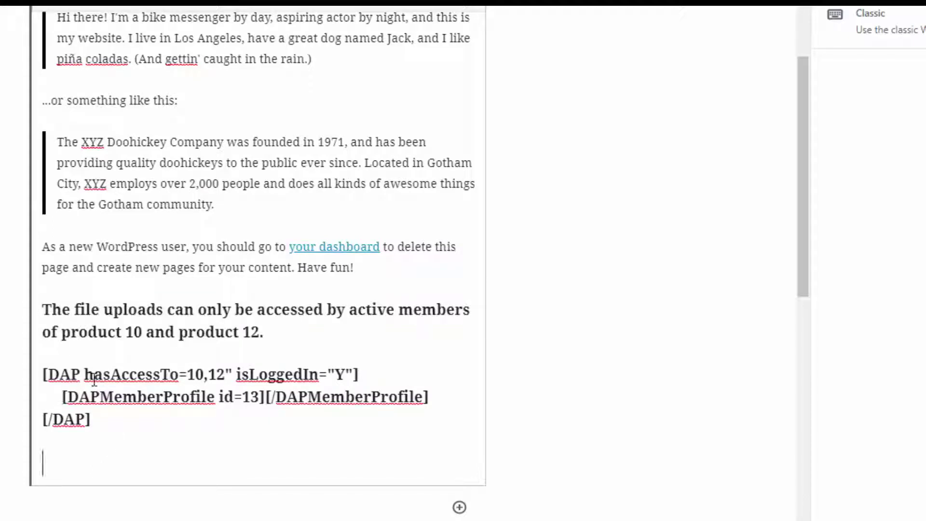
drag(80, 374, 231, 373)
click(222, 431)
drag(61, 397, 517, 408)
click(145, 462)
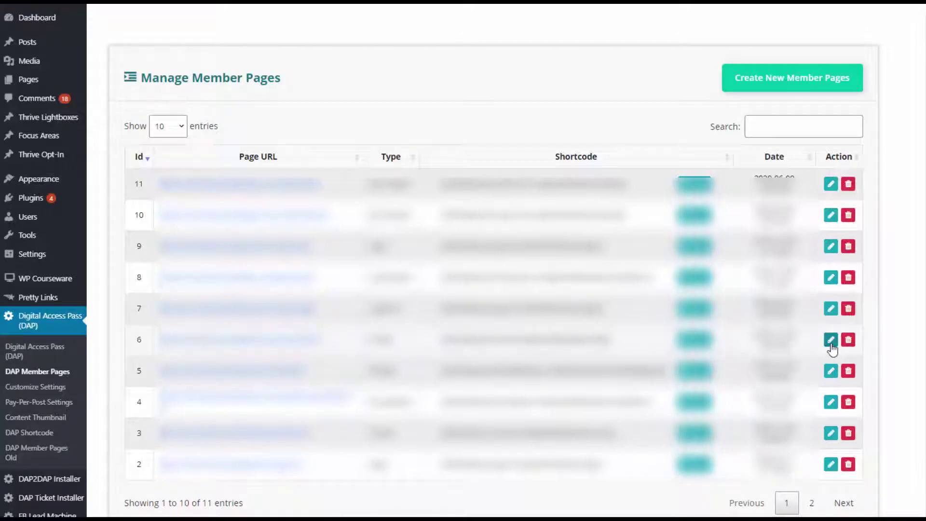
Create a new profile member page named Member-Profile
click(795, 84)
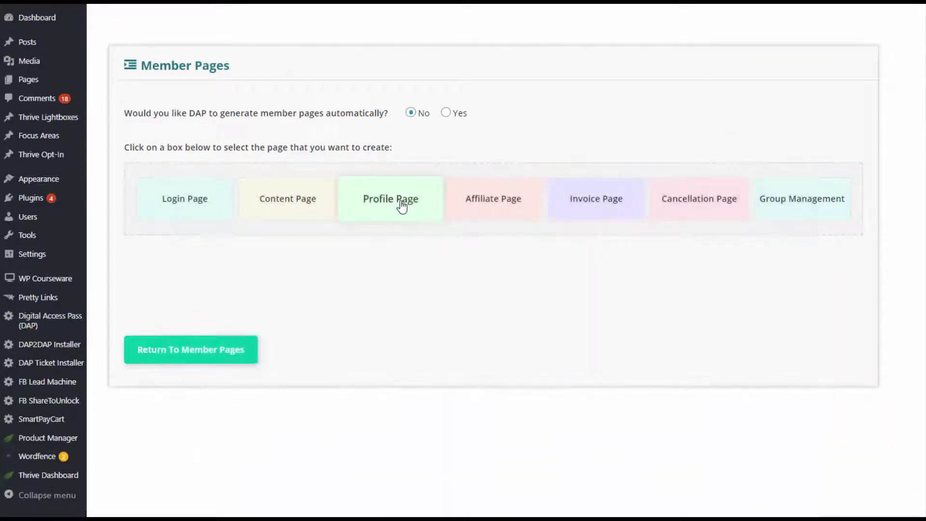
click(402, 206)
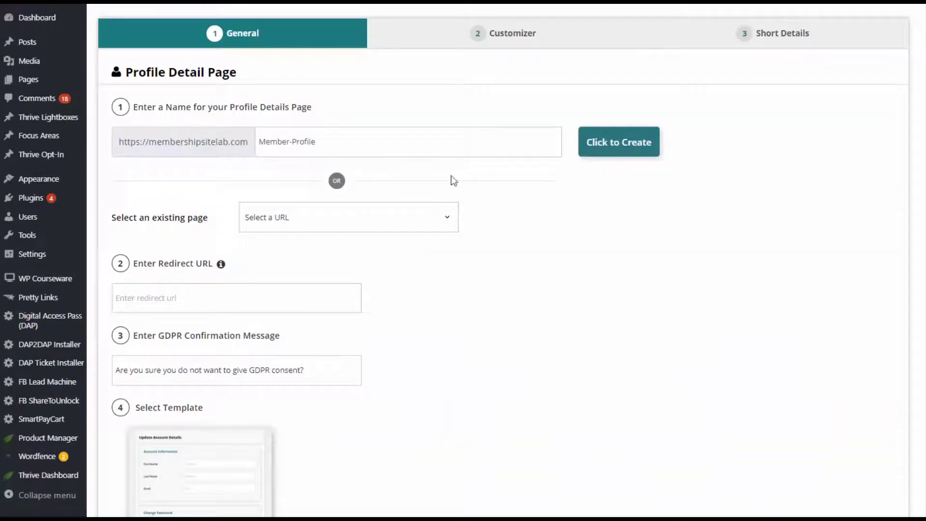
click(609, 144)
scroll(298, 255, down, 3)
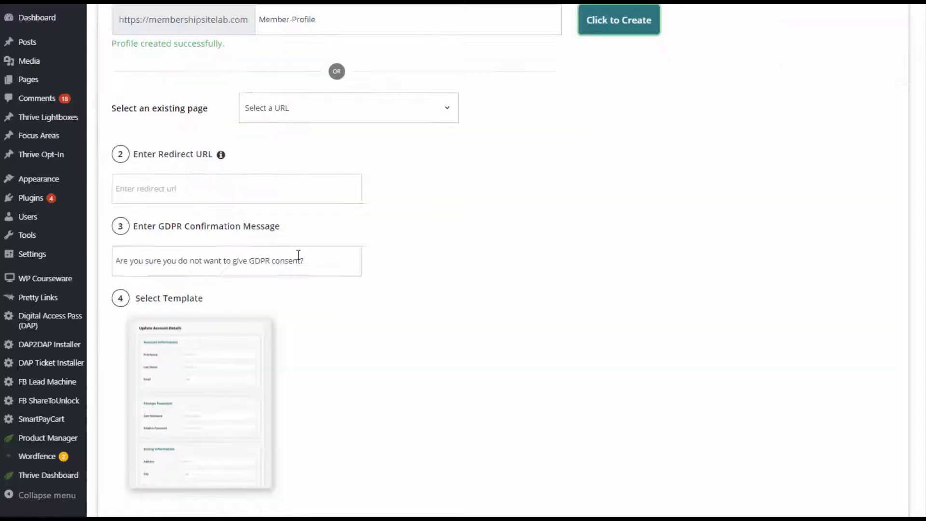
scroll(298, 255, up, 3)
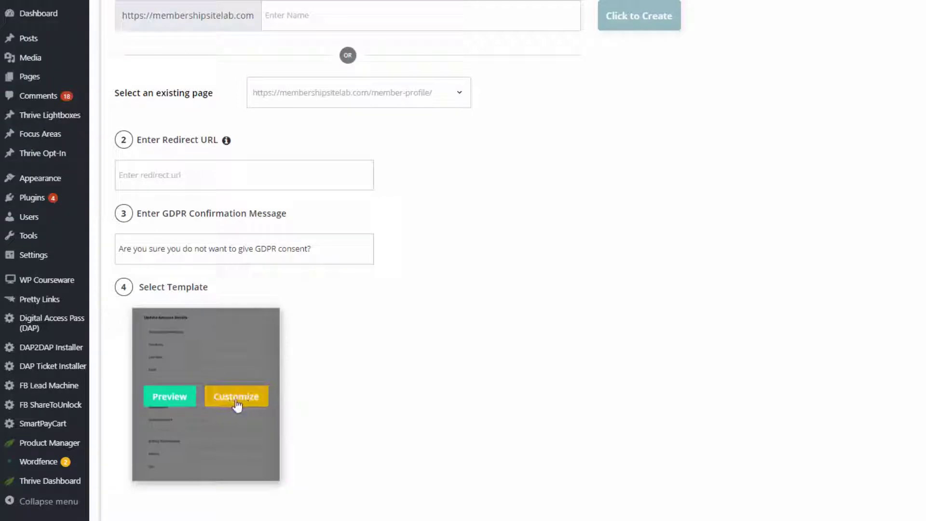
click(235, 400)
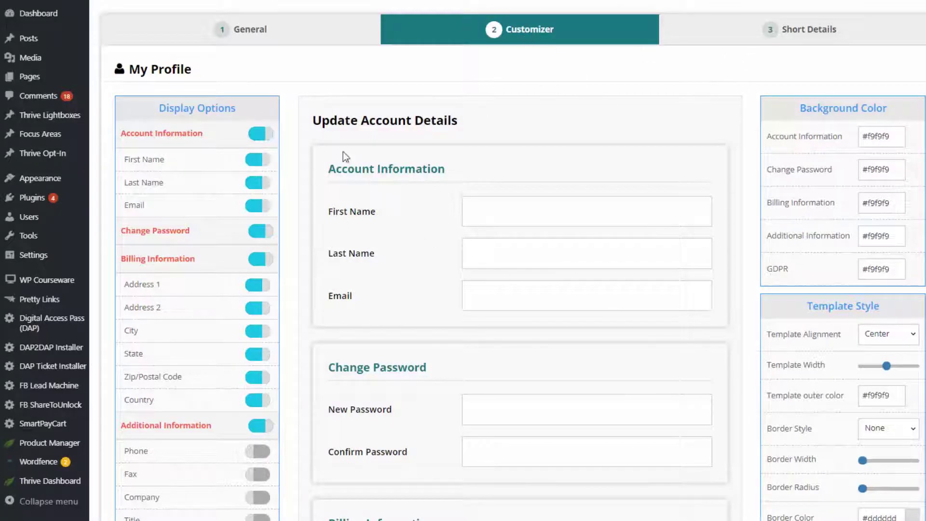
Try the inline editor on the Change Password heading and toggle the Last Name field's display off and back on
click(363, 122)
click(384, 367)
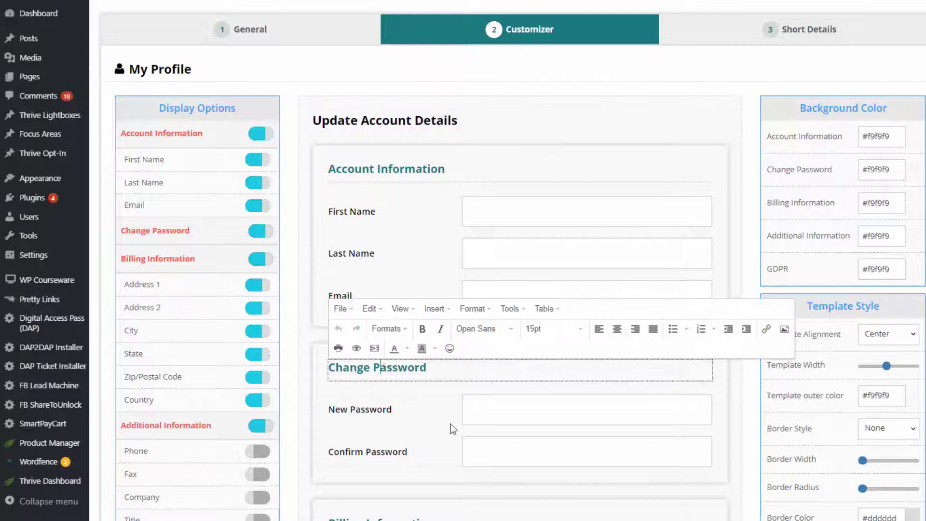
click(306, 279)
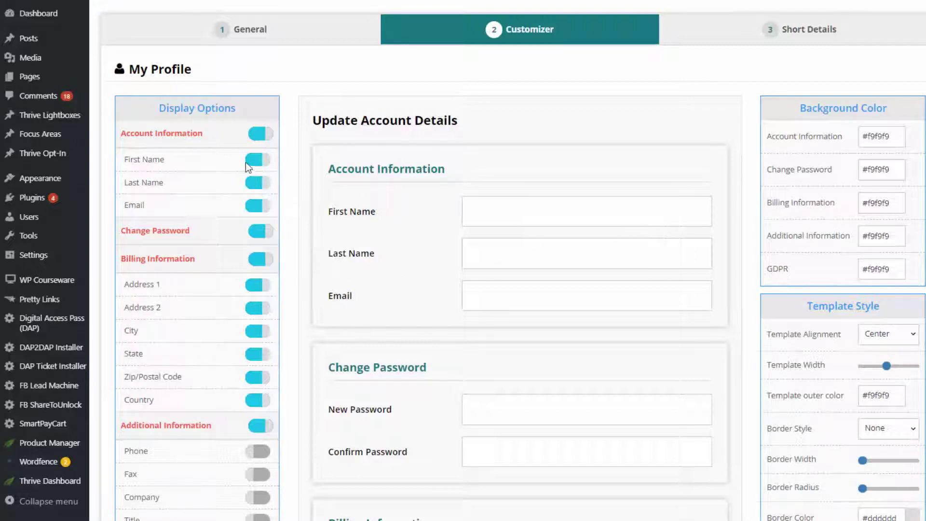
click(260, 183)
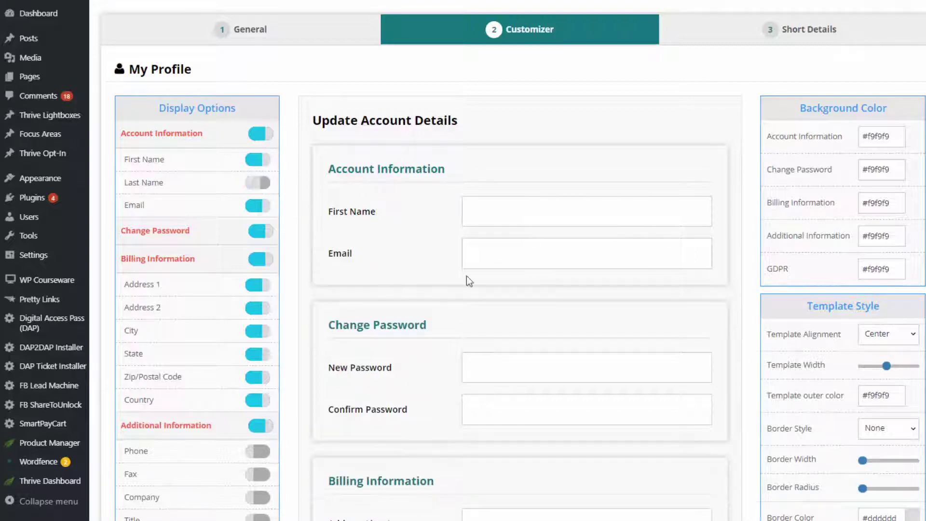
click(257, 183)
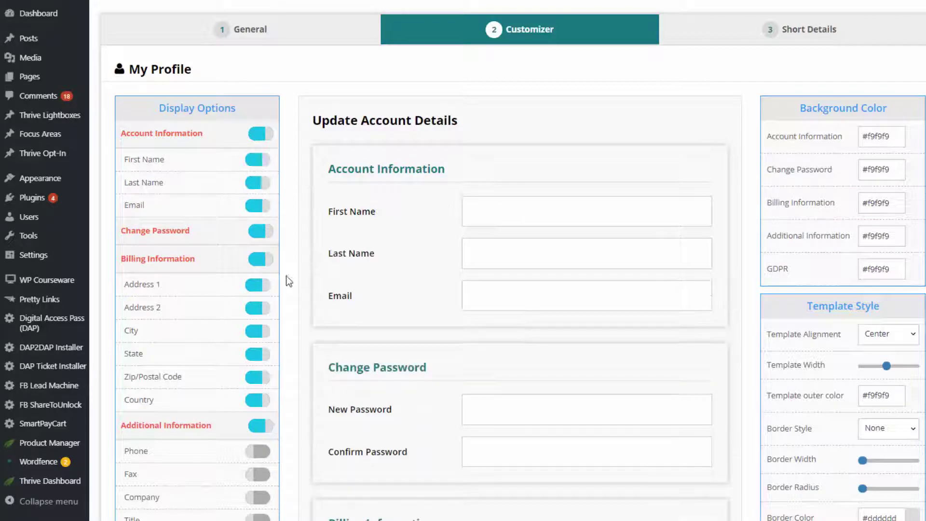
Turn off the Additional Information section and enable file uploads in the profile template
scroll(211, 224, down, 5)
scroll(207, 227, down, 3)
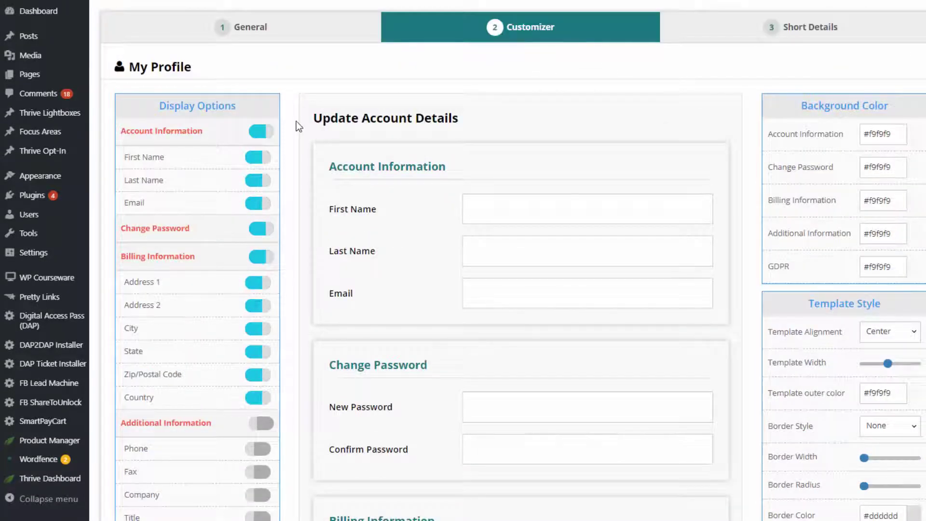
scroll(296, 121, down, 7)
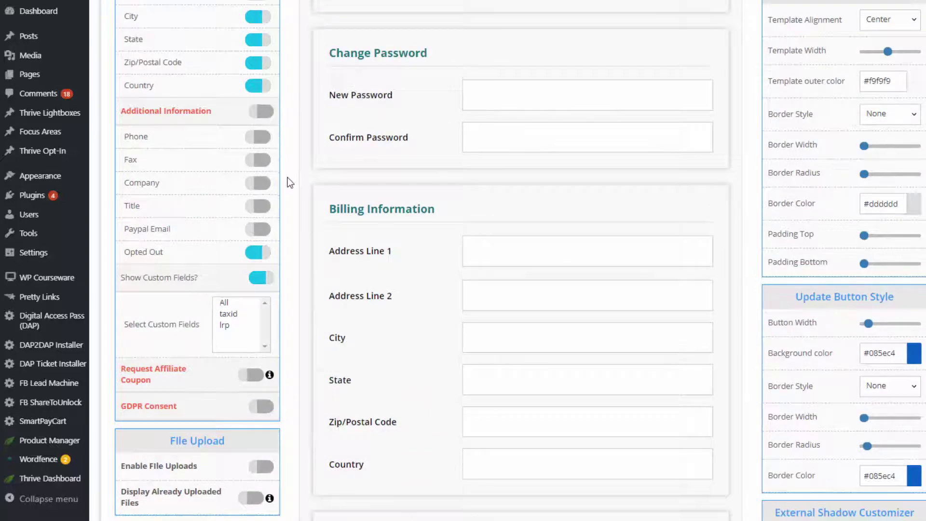
scroll(290, 182, down, 3)
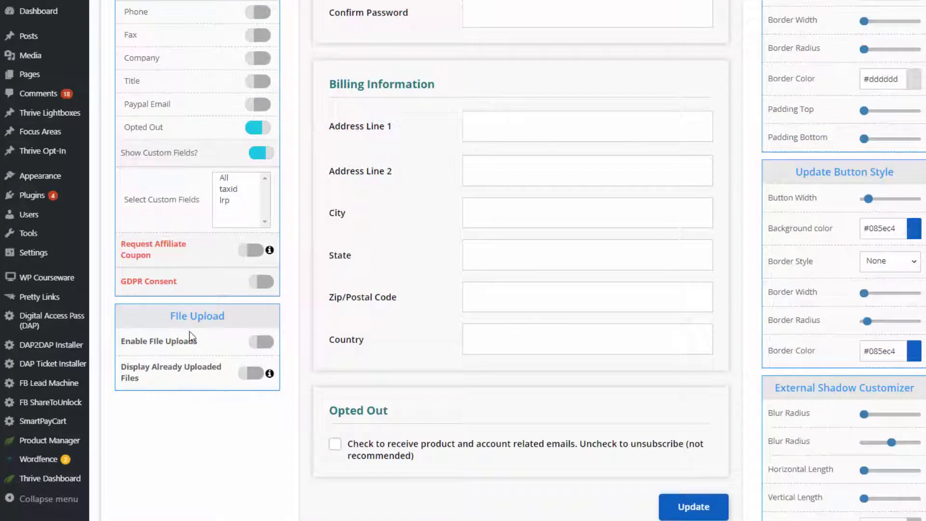
click(261, 341)
scroll(256, 343, down, 3)
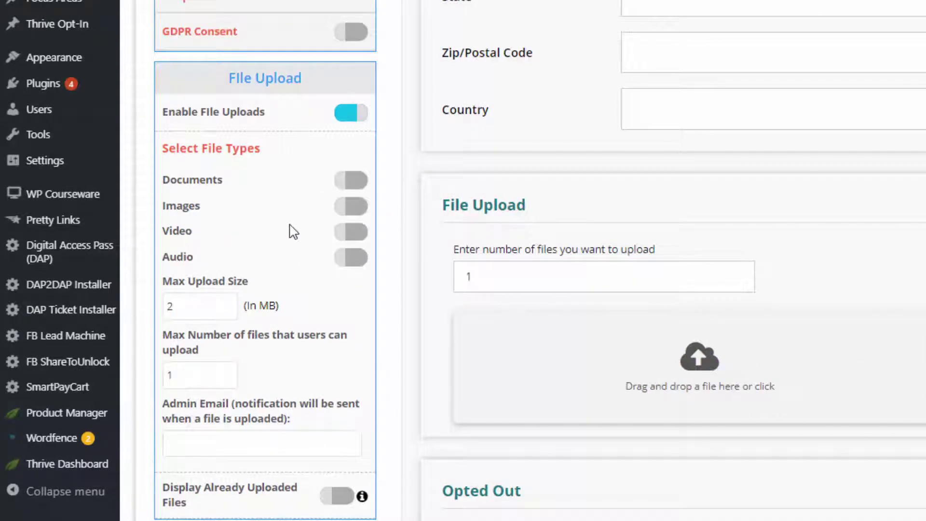
Enable the Documents, Images, Video and Audio file type groups for uploads
click(341, 183)
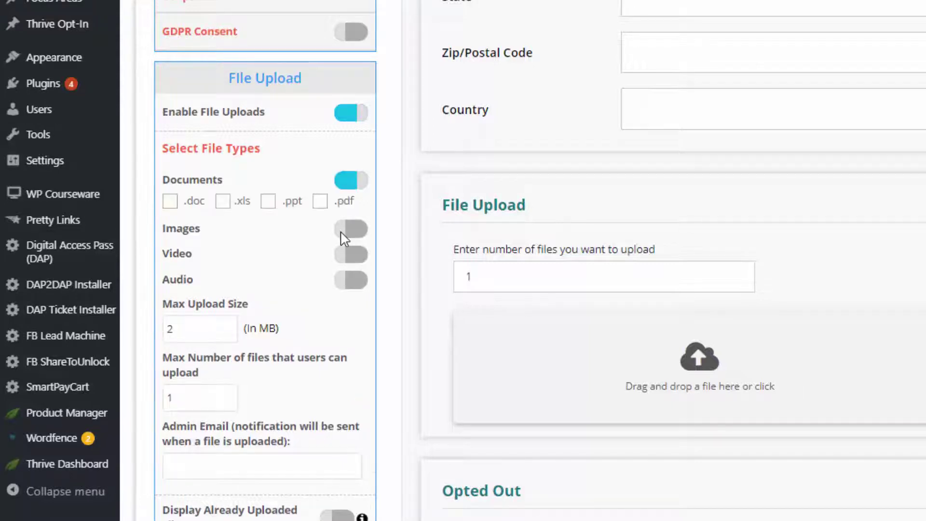
click(342, 230)
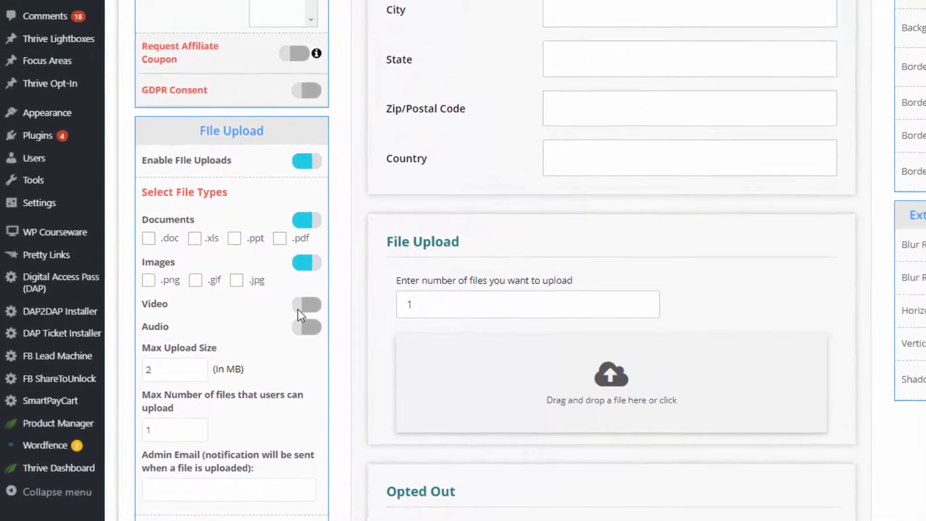
click(299, 306)
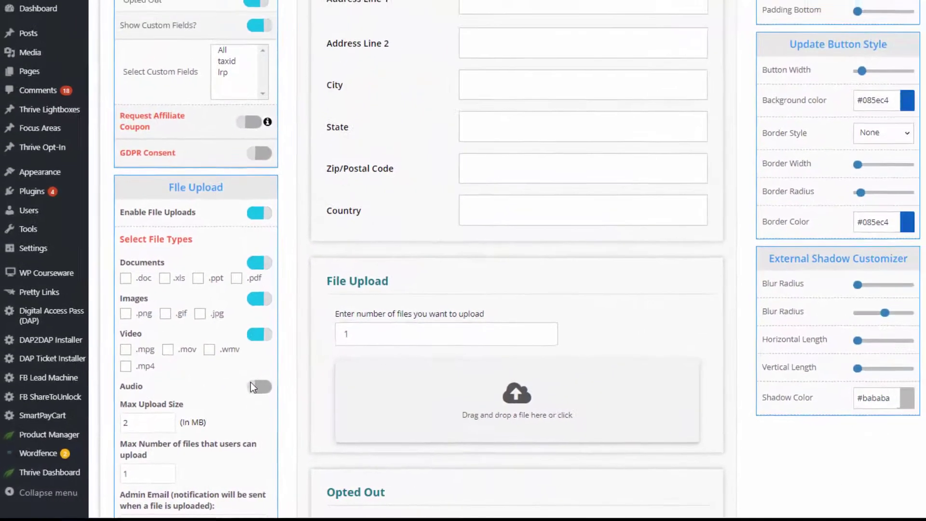
click(251, 387)
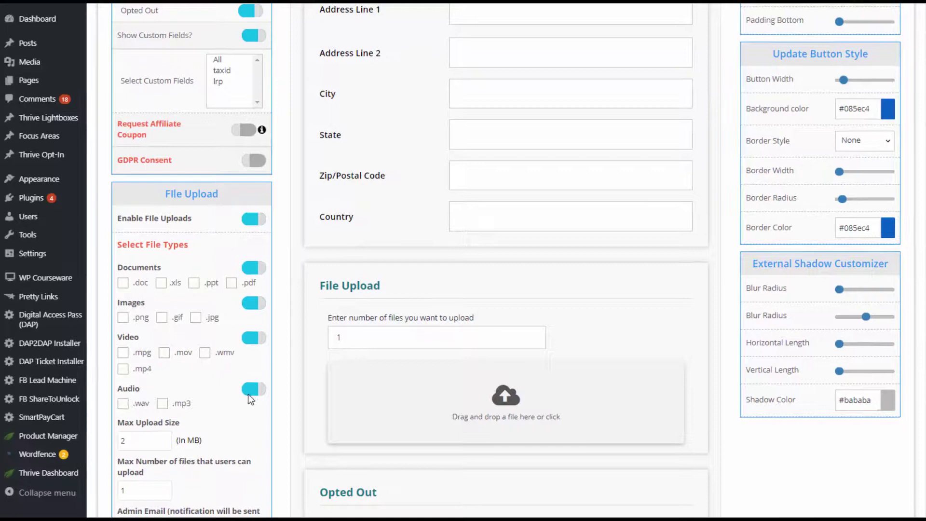
Allow the .png and .jpg image formats and the .mp4 video format for uploads
click(123, 317)
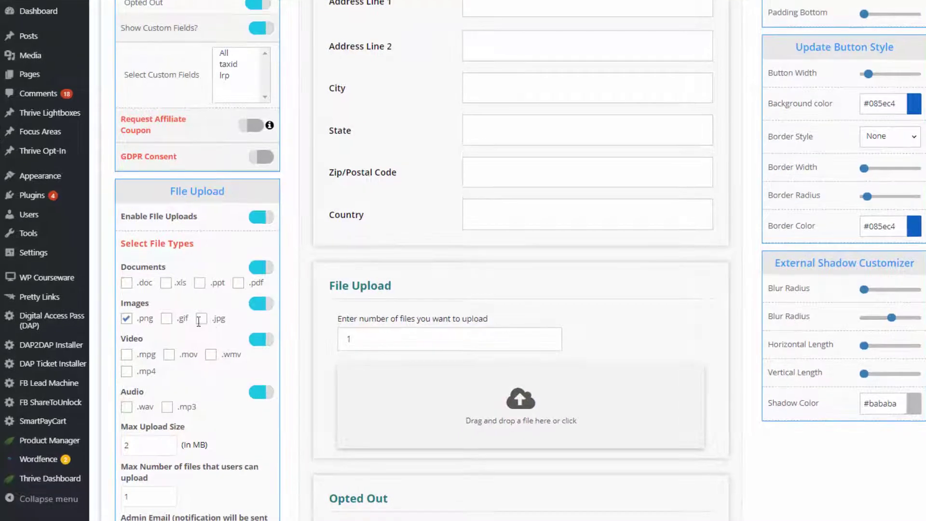
click(195, 317)
scroll(211, 371, down, 3)
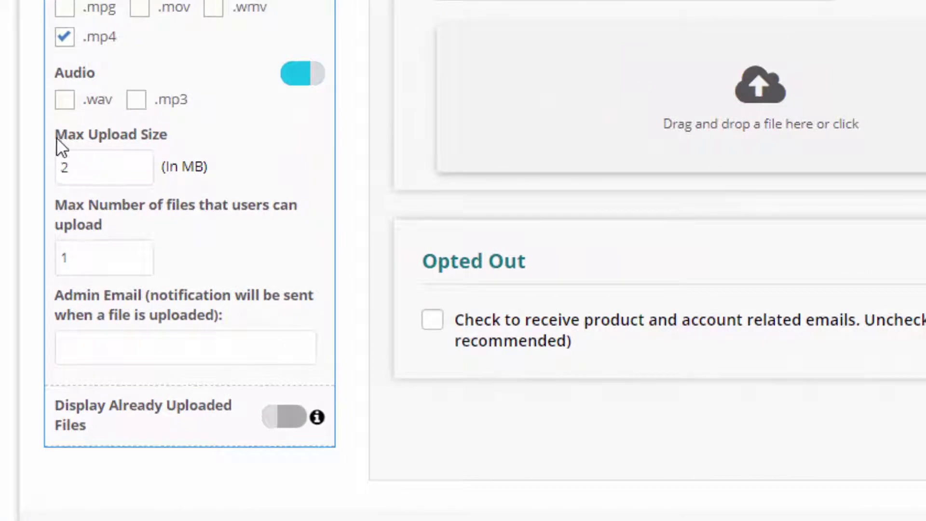
Try a maximum of 2 uploadable files, check the file count choices in the template preview, and set the maximum back to 1
drag(57, 135, 170, 144)
click(107, 174)
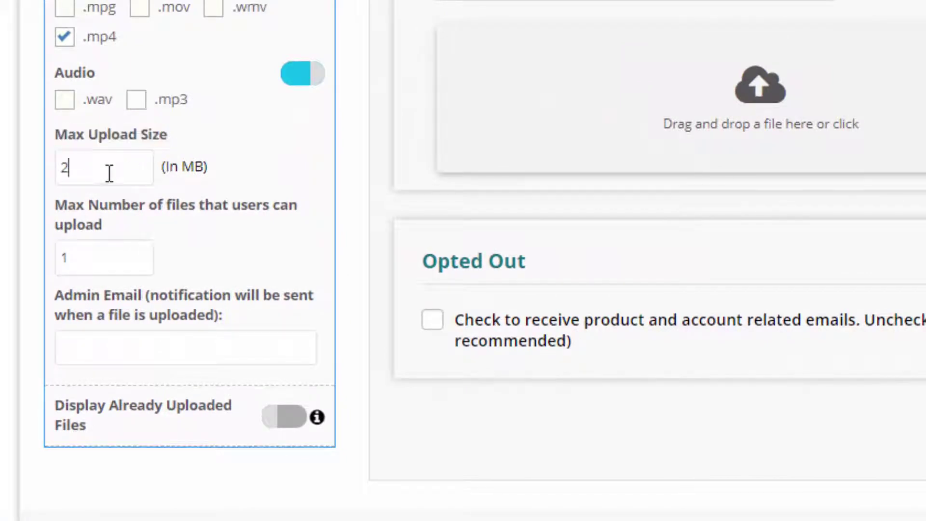
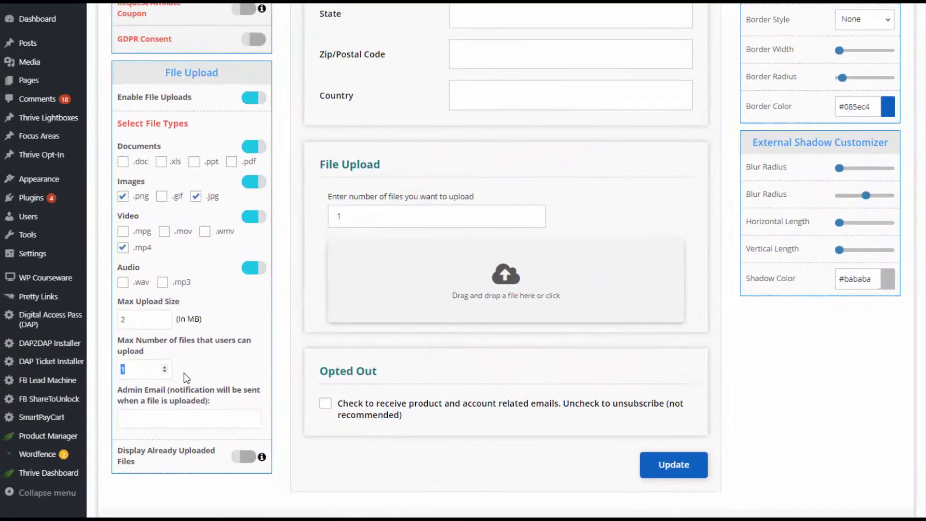
text(2)
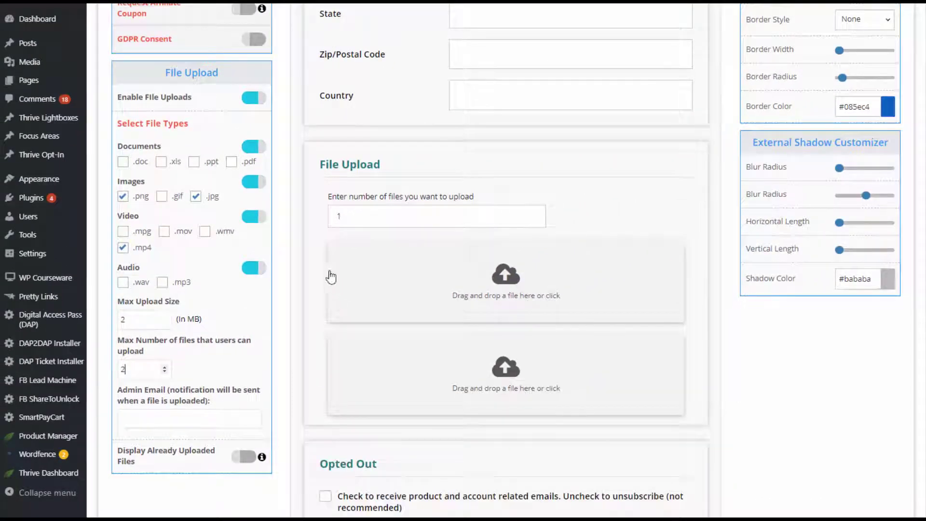
click(350, 218)
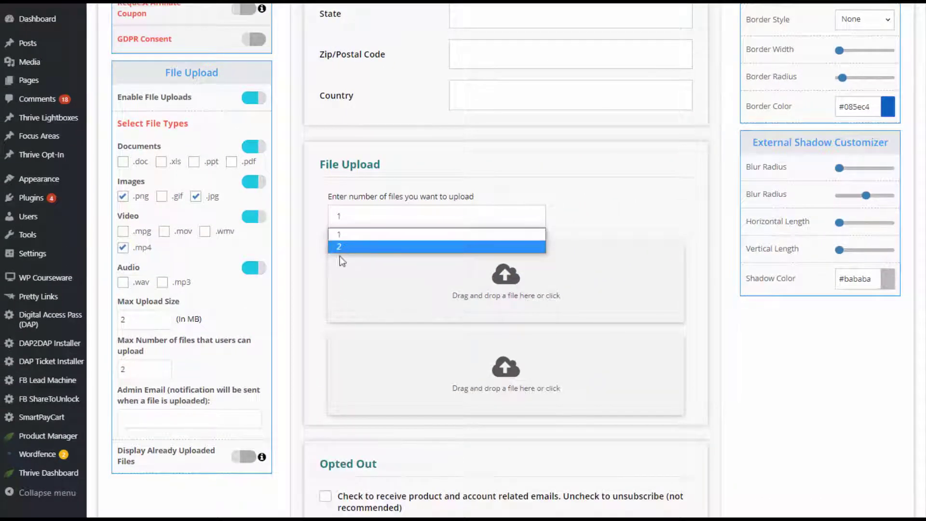
click(302, 271)
click(165, 371)
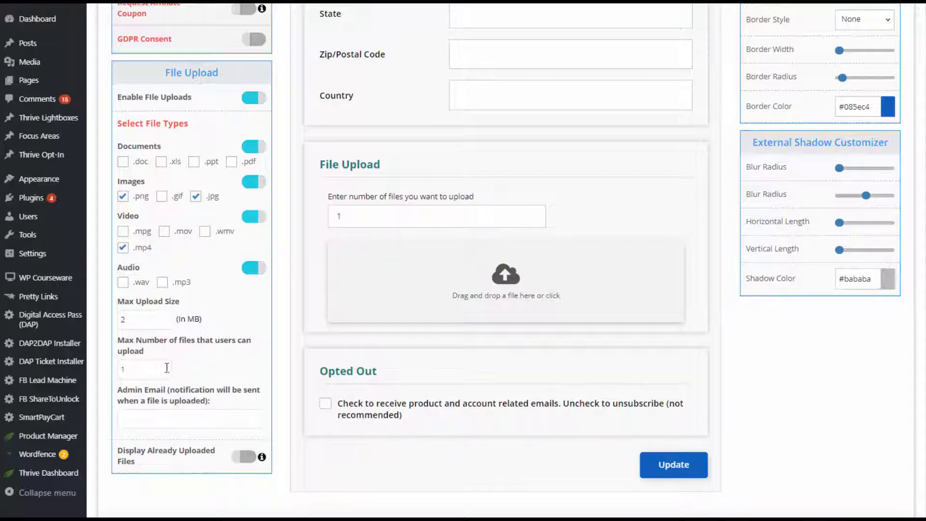
Enter the admin notification email address and enable the display of already uploaded files
scroll(210, 372, down, 3)
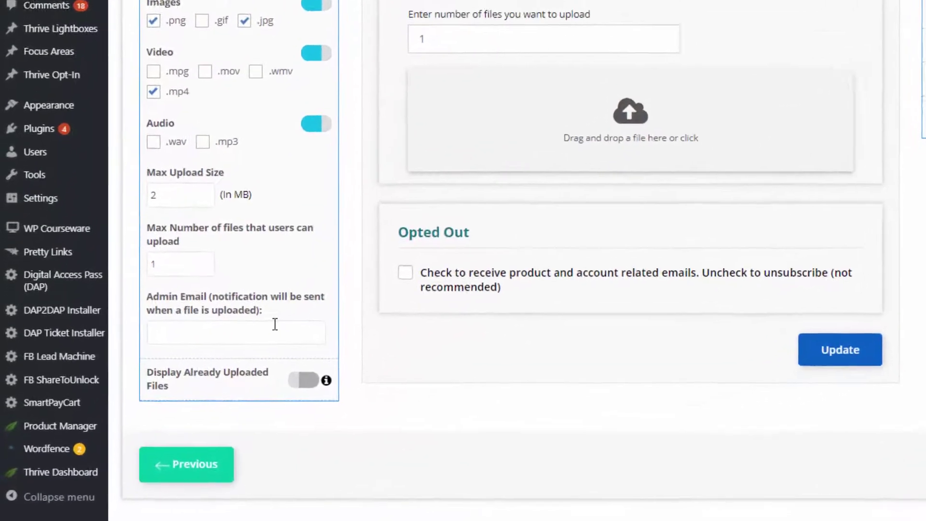
click(275, 324)
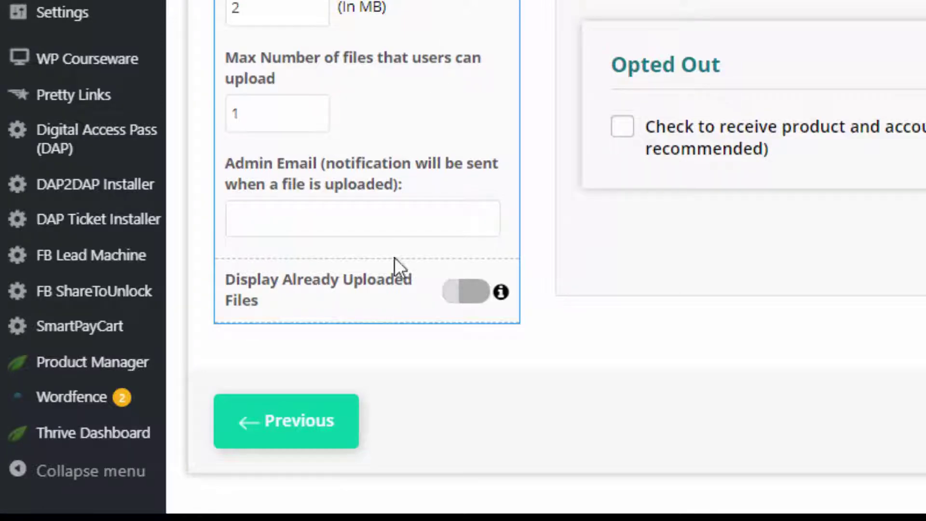
key(ctrl+v)
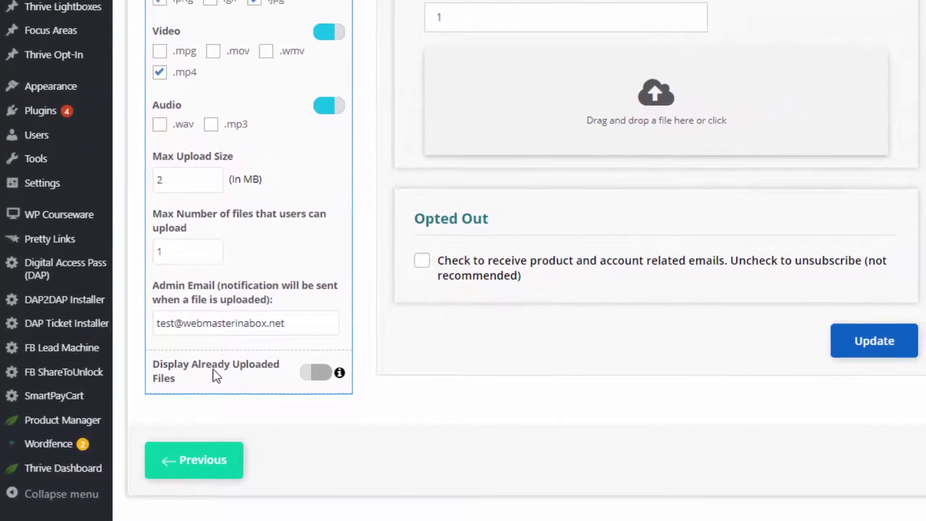
click(309, 375)
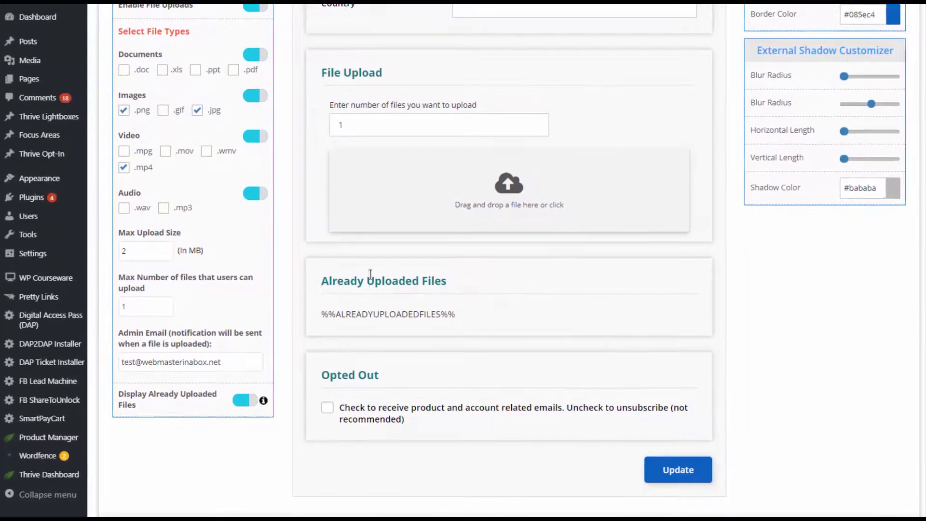
click(460, 282)
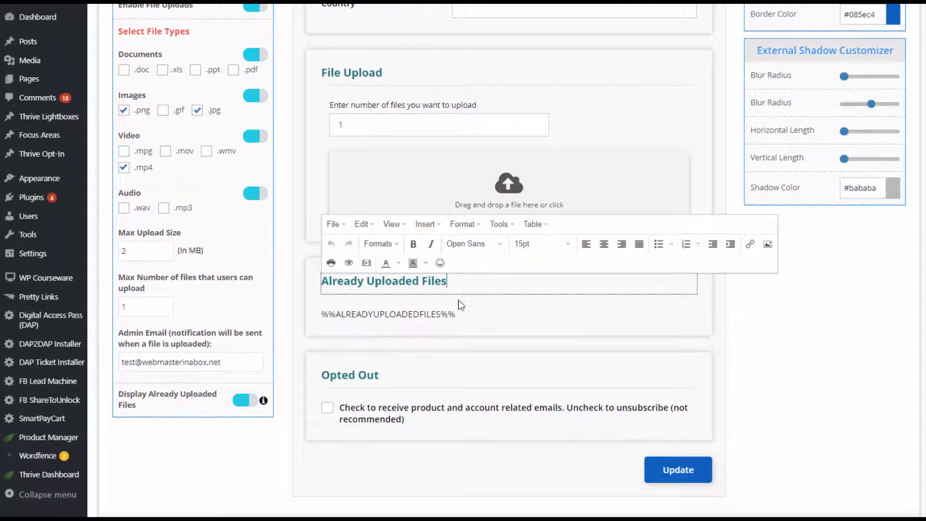
click(384, 468)
click(223, 482)
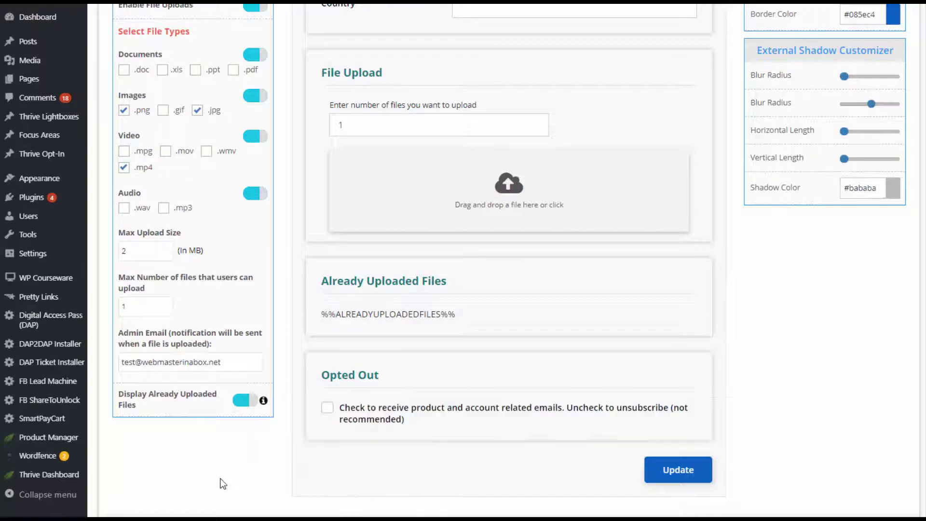
Save the profile template and open the profile page in a new tab at its File Upload section
scroll(554, 471, down, 1)
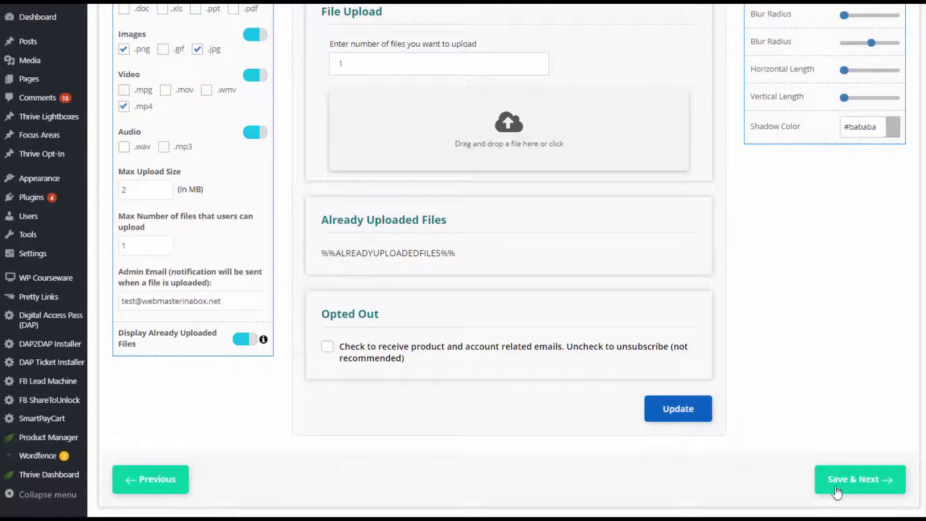
click(853, 479)
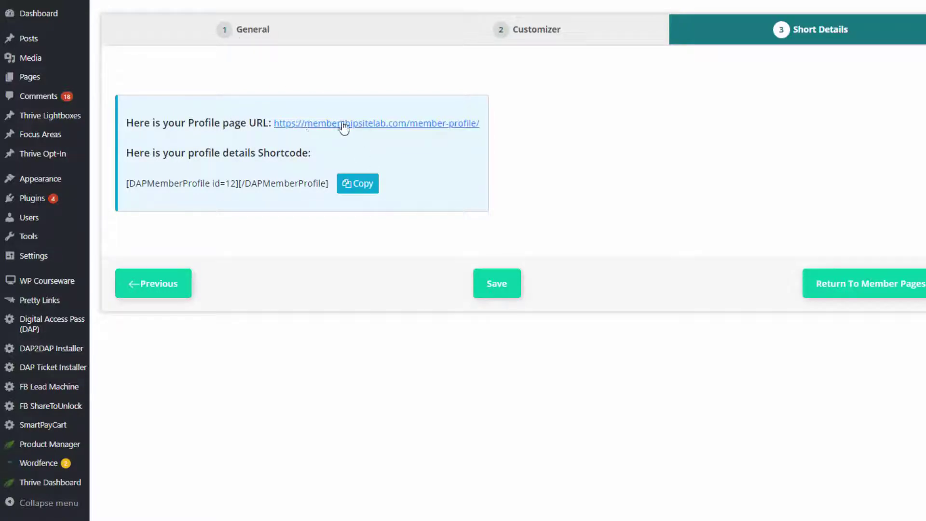
right_click(392, 125)
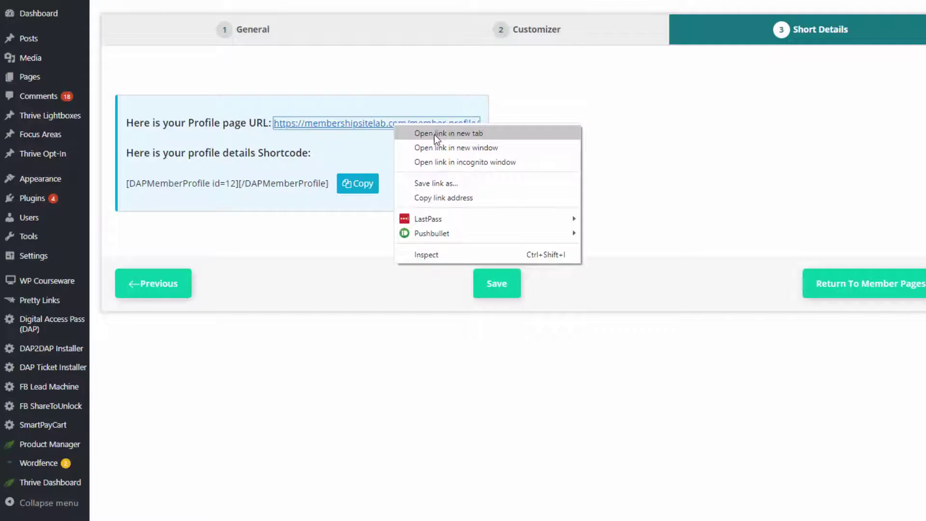
click(434, 133)
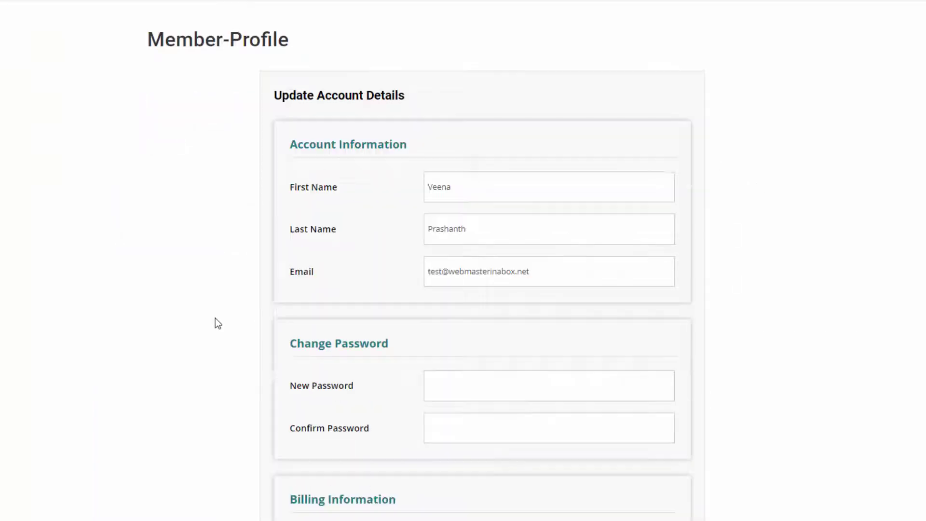
scroll(215, 318, down, 8)
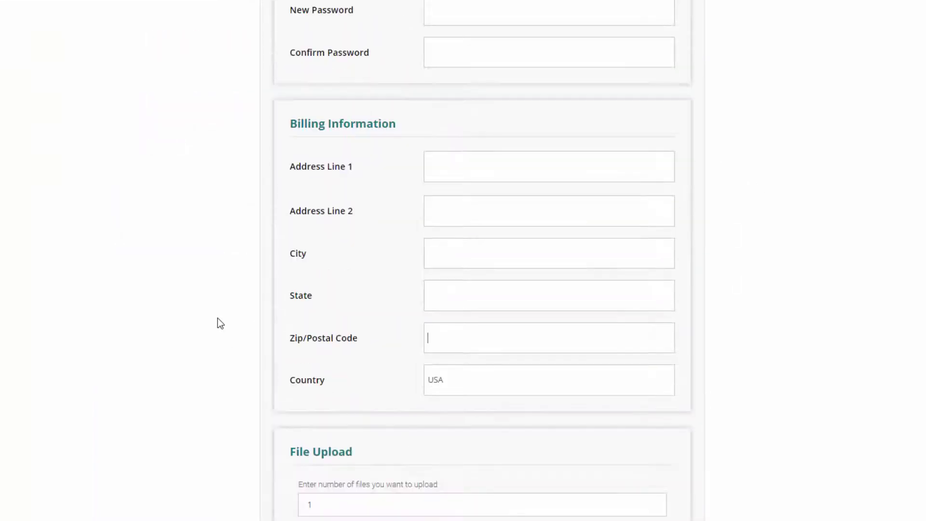
scroll(217, 319, down, 5)
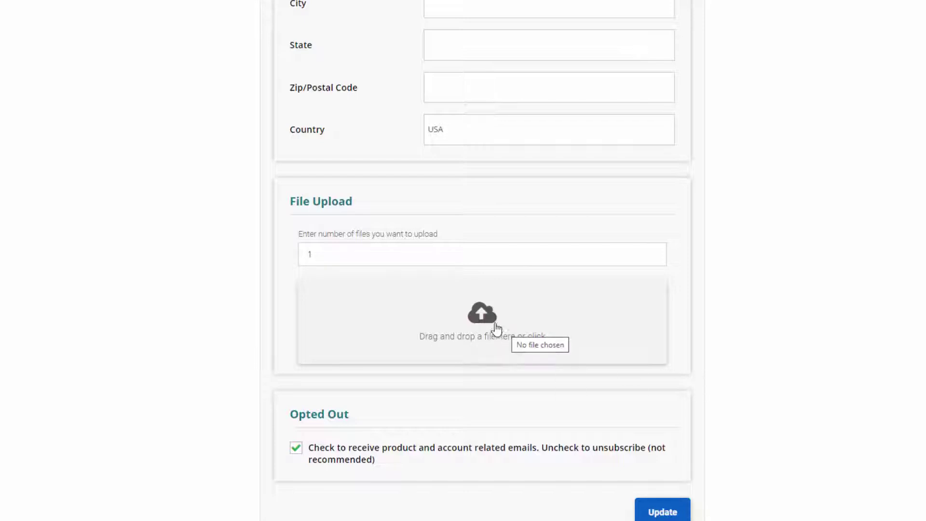
Upload memberprofilesc.png through the profile page's File Upload area
click(481, 321)
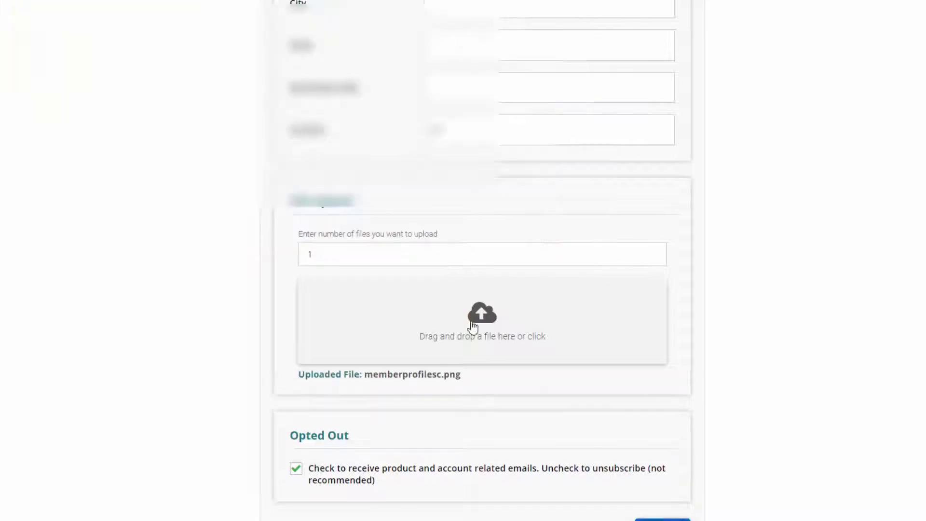
click(475, 325)
key(Escape)
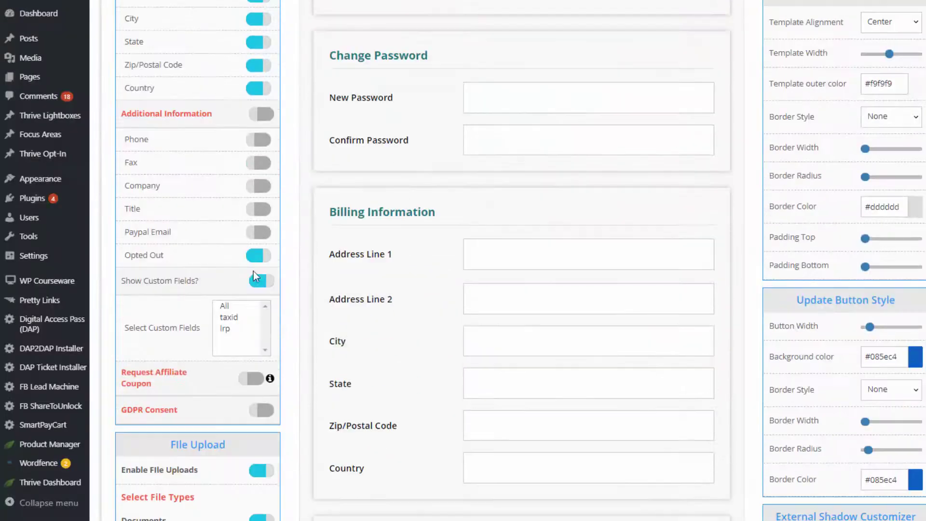
Change the template's allowed upload types to png and gif, and try uploading a disallowed file type on the profile page
scroll(255, 289, down, 6)
click(126, 265)
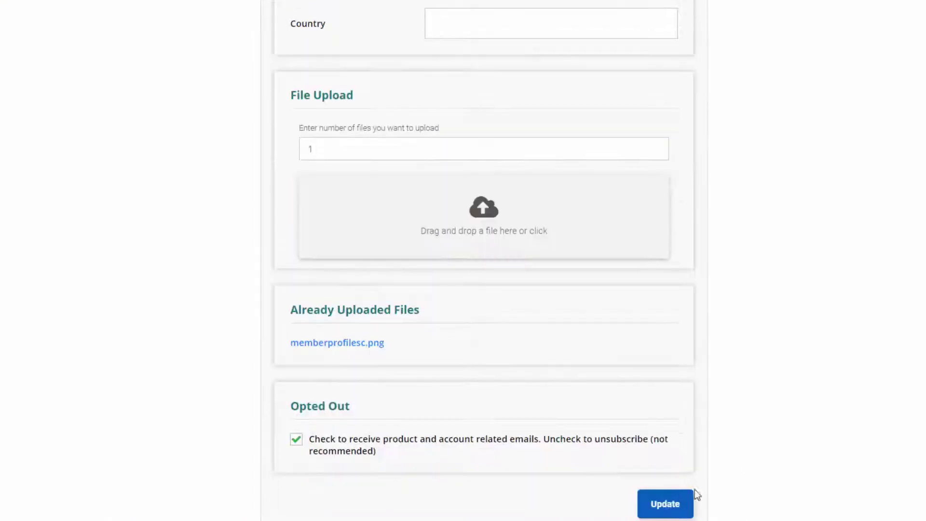
click(692, 492)
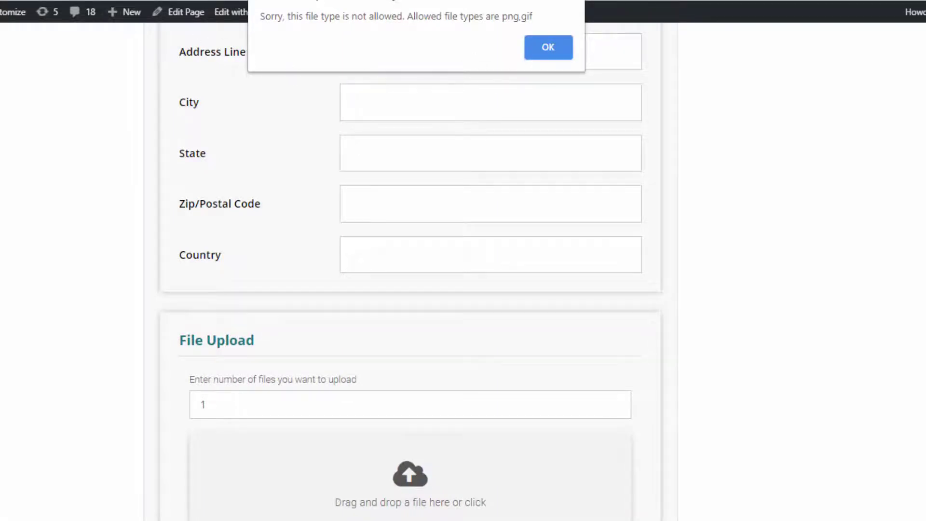
Dismiss the file type alert on the profile page and create a new signup form named "test form"
key(Return)
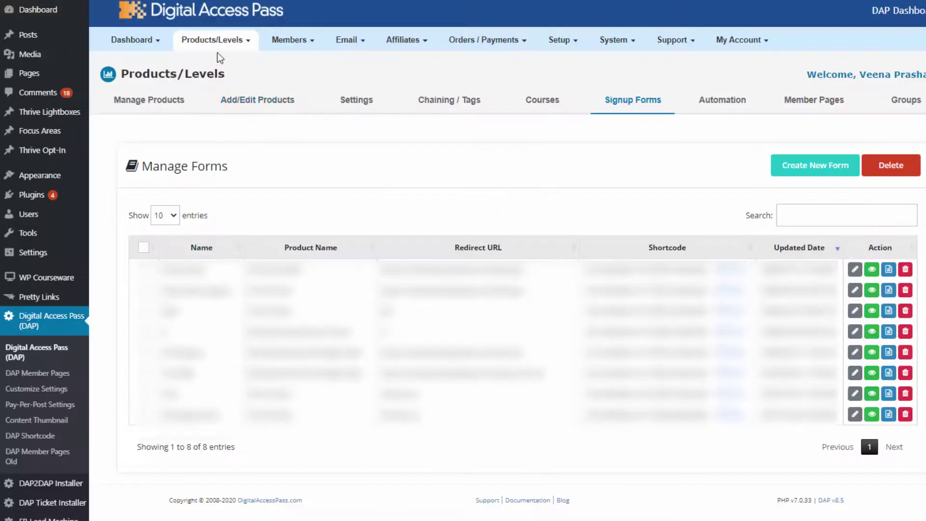
click(221, 46)
click(821, 171)
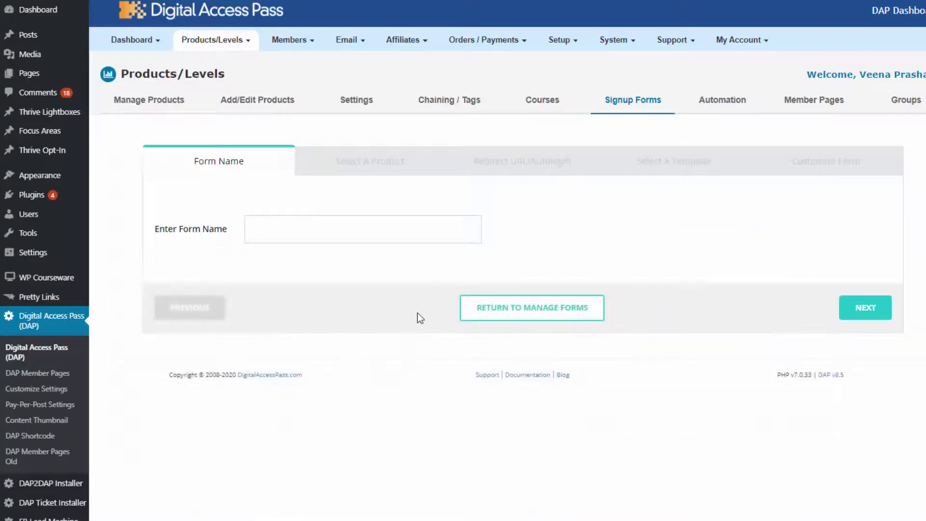
click(290, 229)
text(test form)
click(865, 311)
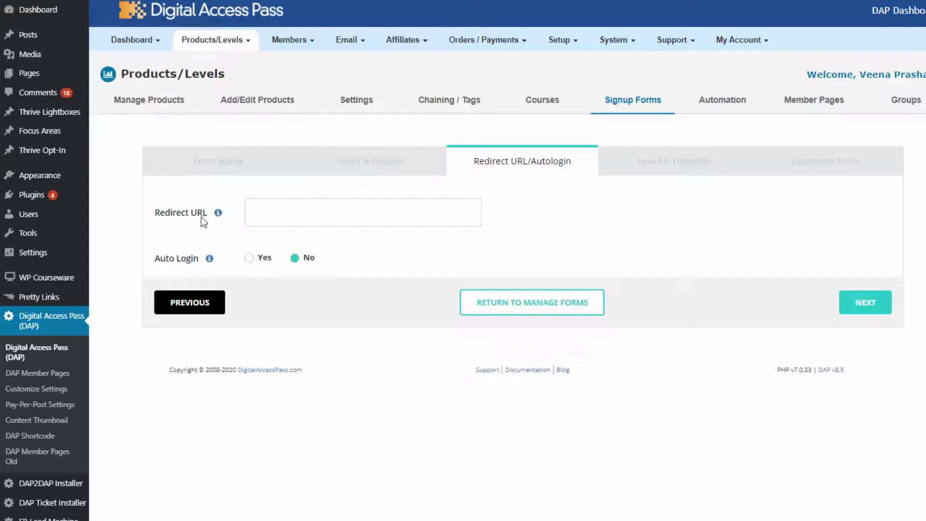
click(262, 210)
click(311, 238)
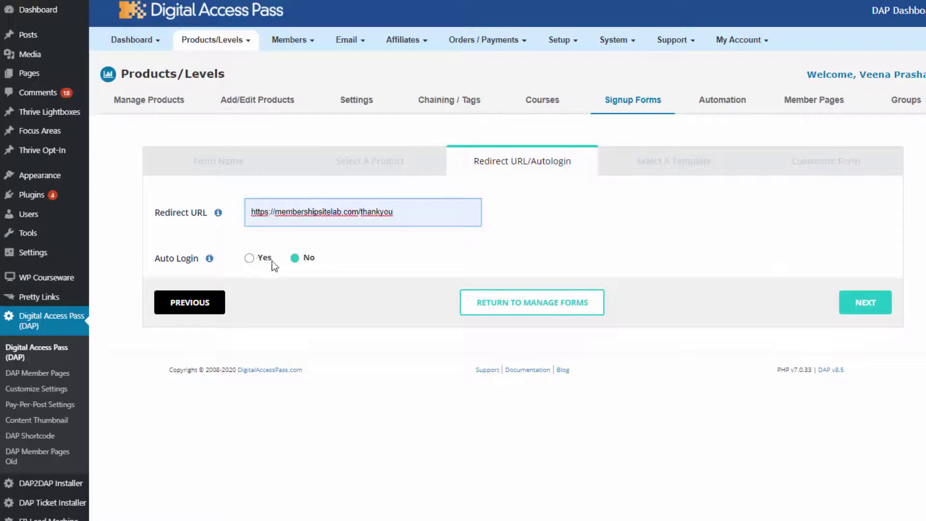
click(250, 259)
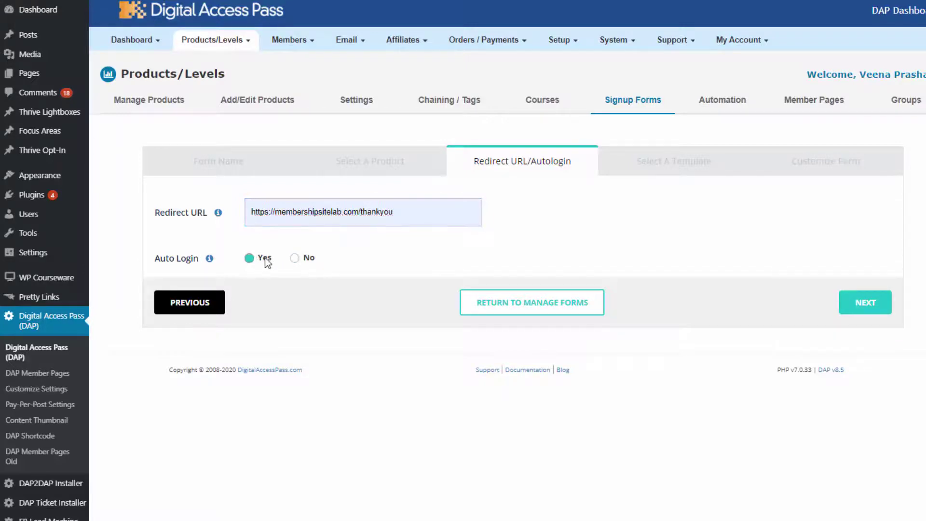
click(294, 259)
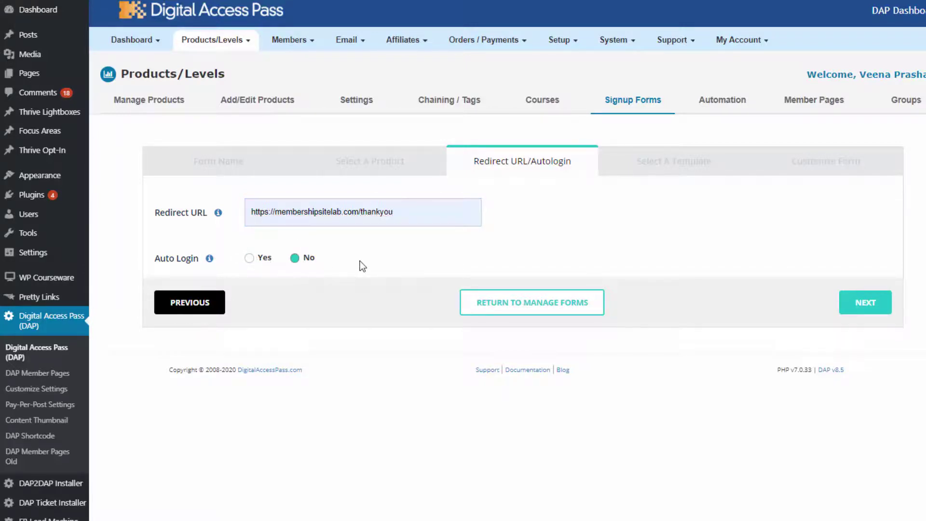
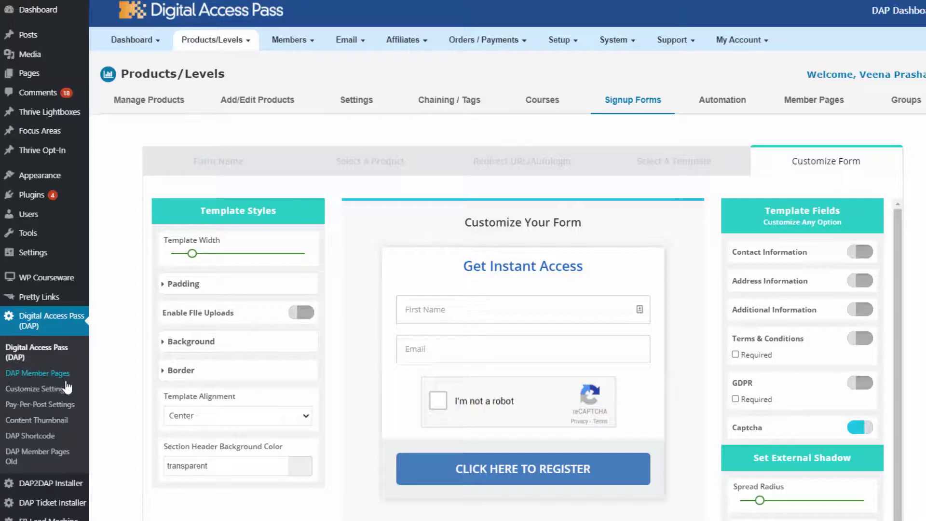
Enable file uploads on the signup form with documents, images, video and audio switched on, allowing .png and .jpg images
click(296, 317)
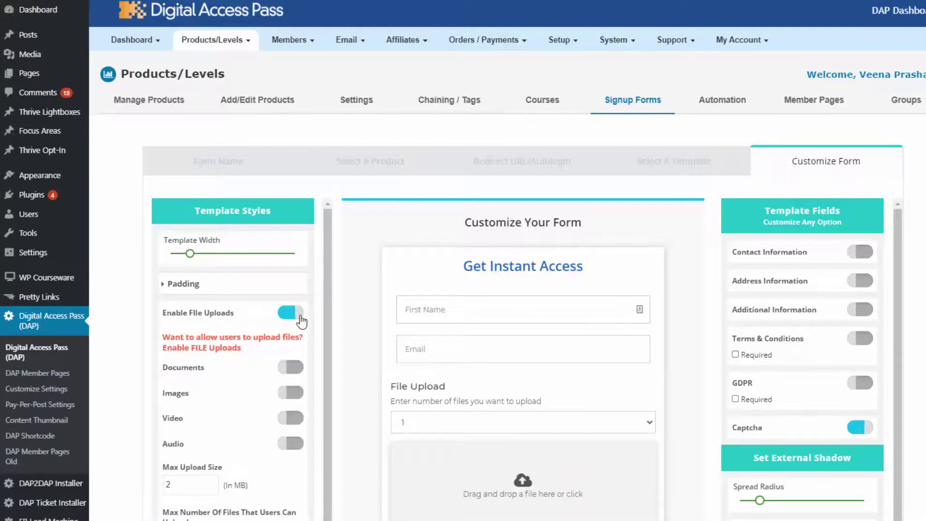
scroll(305, 321, down, 1)
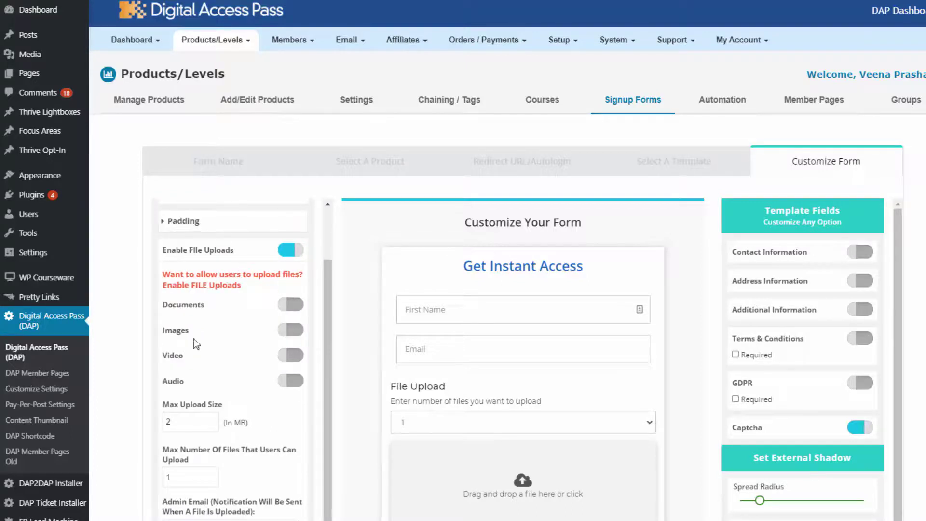
click(282, 305)
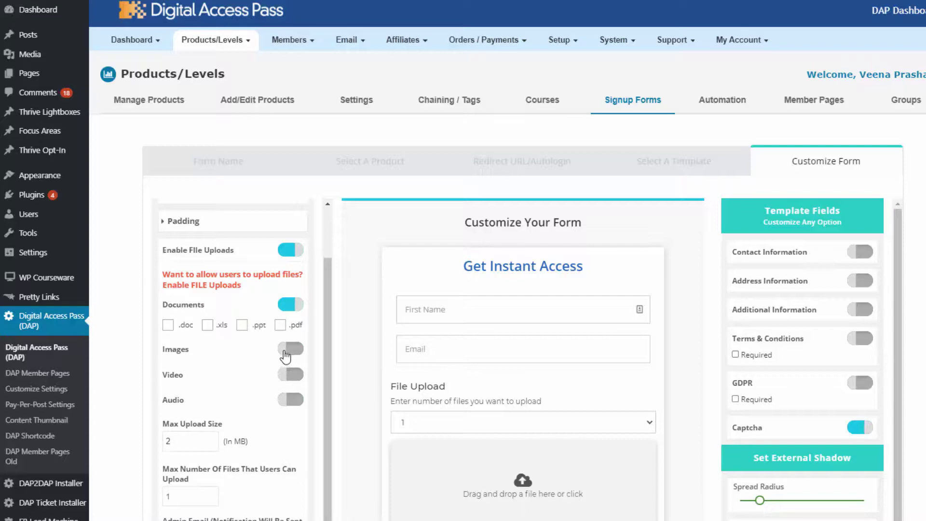
click(285, 348)
click(290, 394)
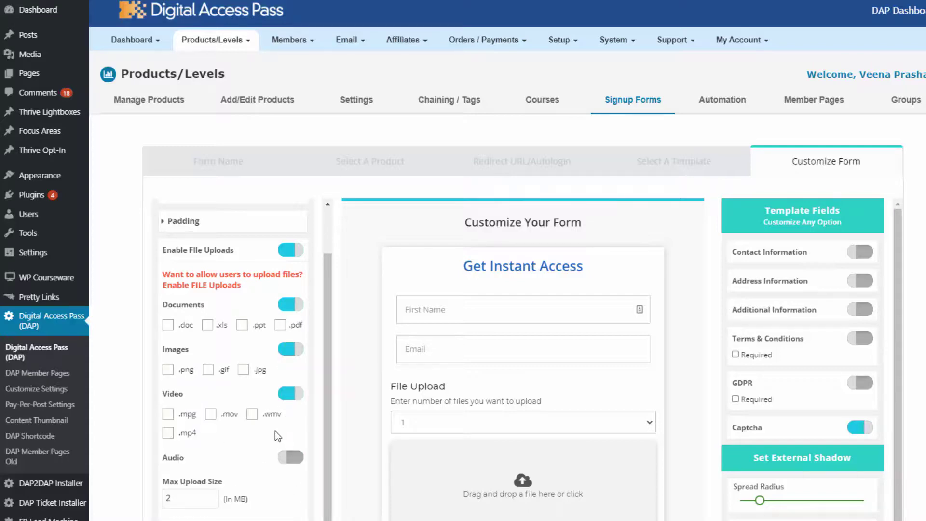
click(280, 457)
scroll(280, 458, down, 2)
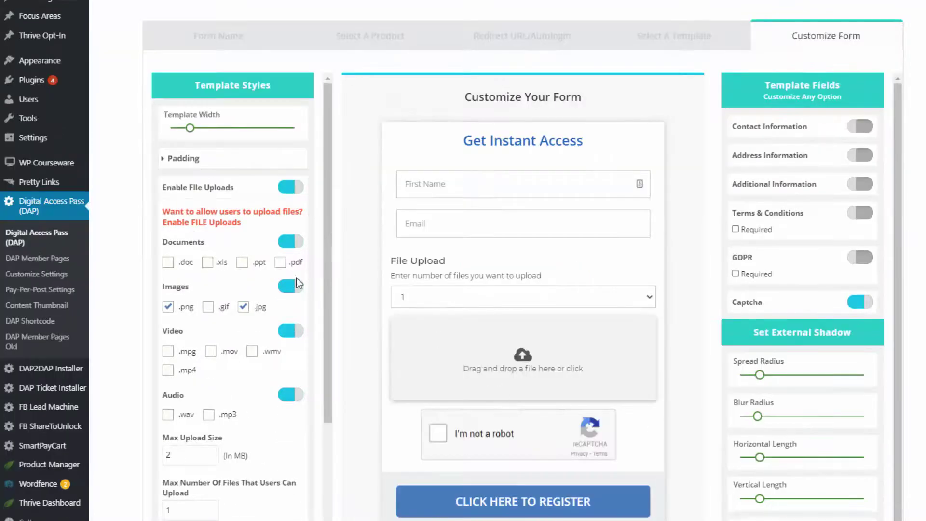
scroll(282, 289, down, 1)
scroll(219, 372, down, 1)
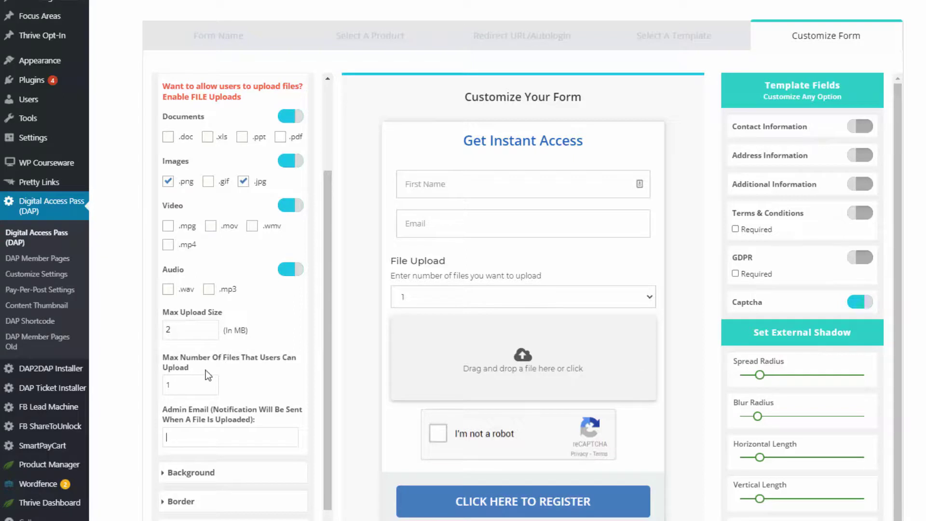
Try a maximum of 2 uploadable files, check the form preview's file count choices, and return the maximum to 1
drag(182, 383, 167, 397)
text(2)
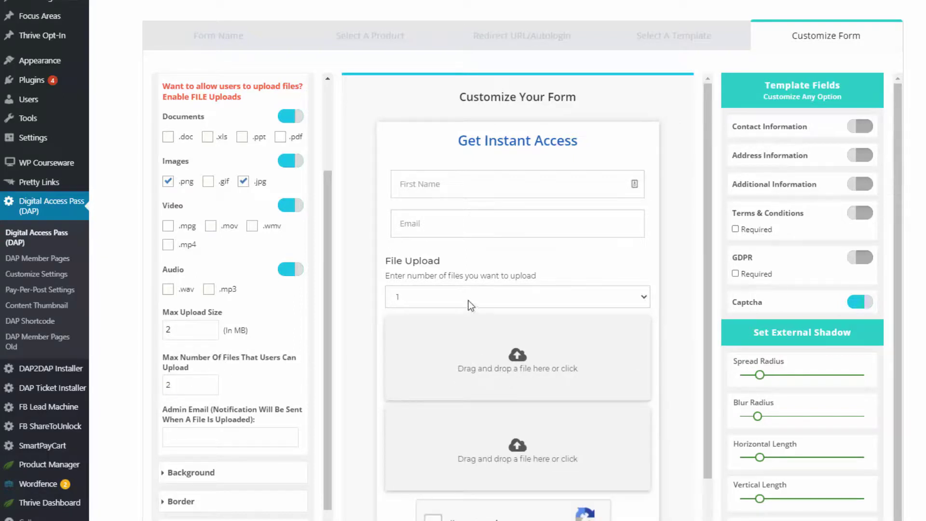
click(471, 305)
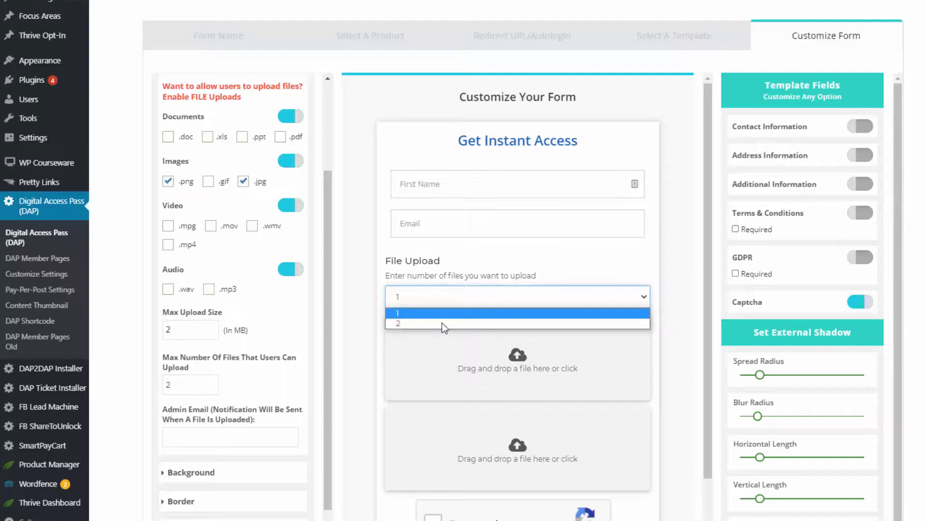
click(256, 371)
text(1)
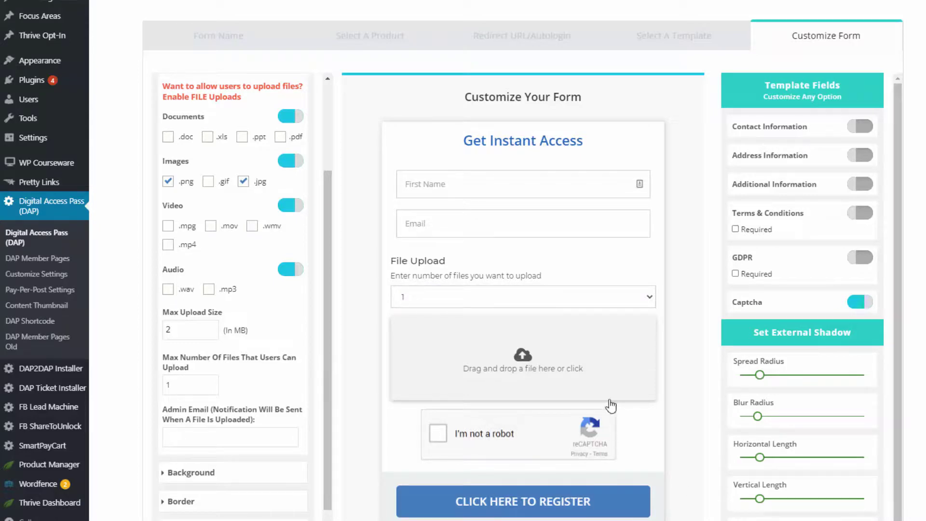
Turn off the signup form's Captcha field and check the Google reCAPTCHA key settings in the DAP configuration
scroll(354, 291, up, 2)
scroll(355, 286, down, 1)
scroll(357, 291, down, 1)
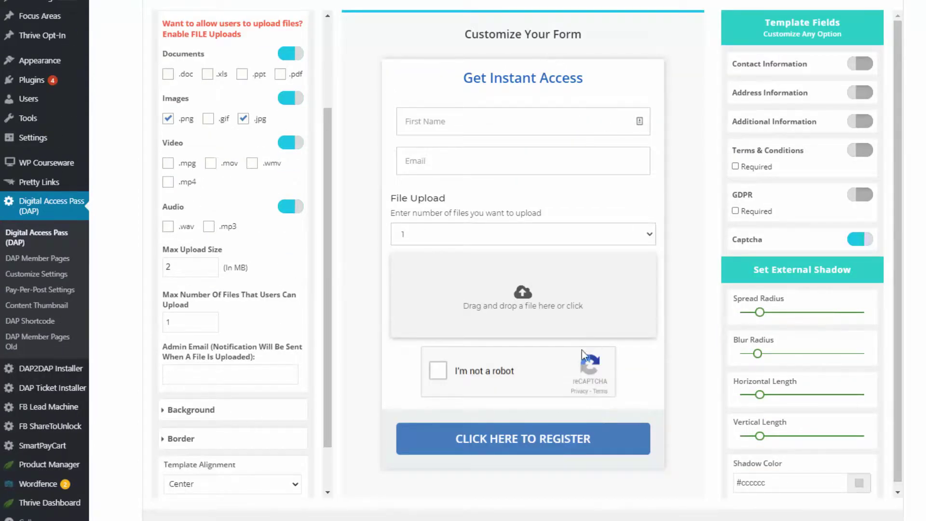
scroll(482, 352, down, 1)
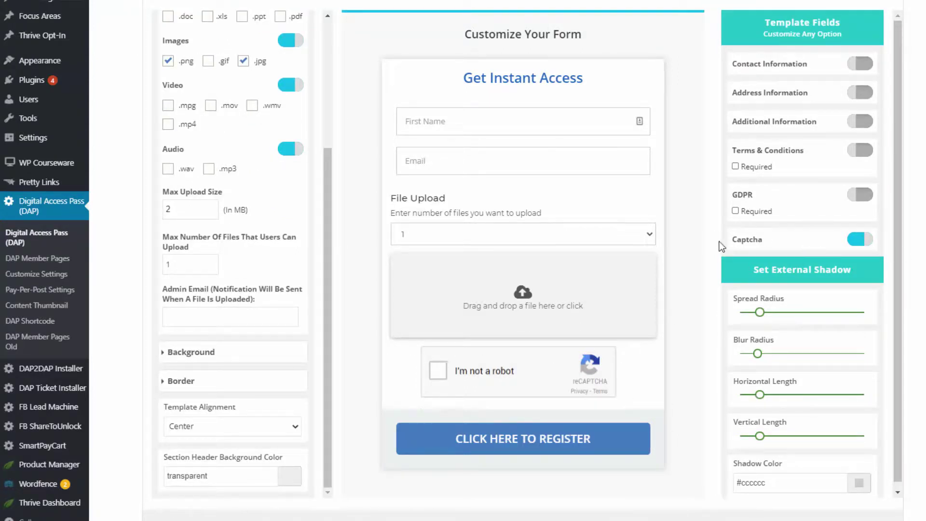
click(861, 241)
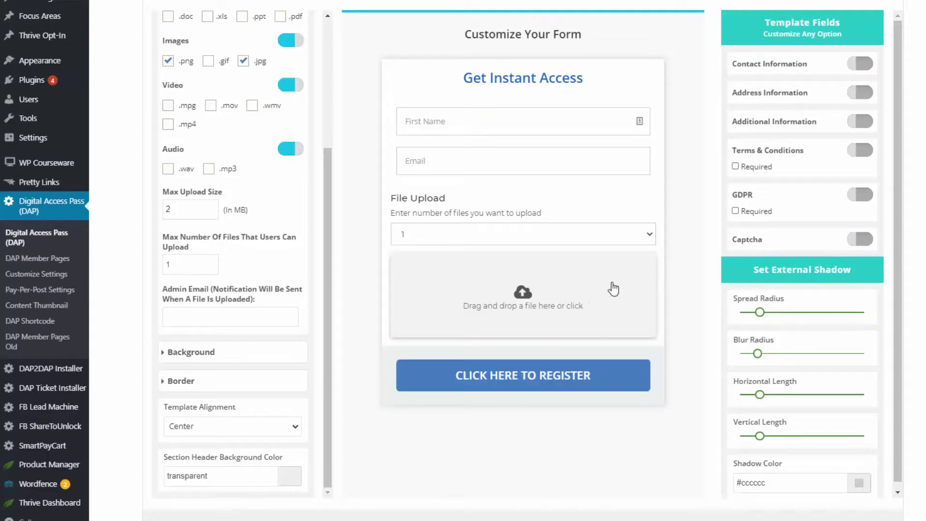
click(854, 244)
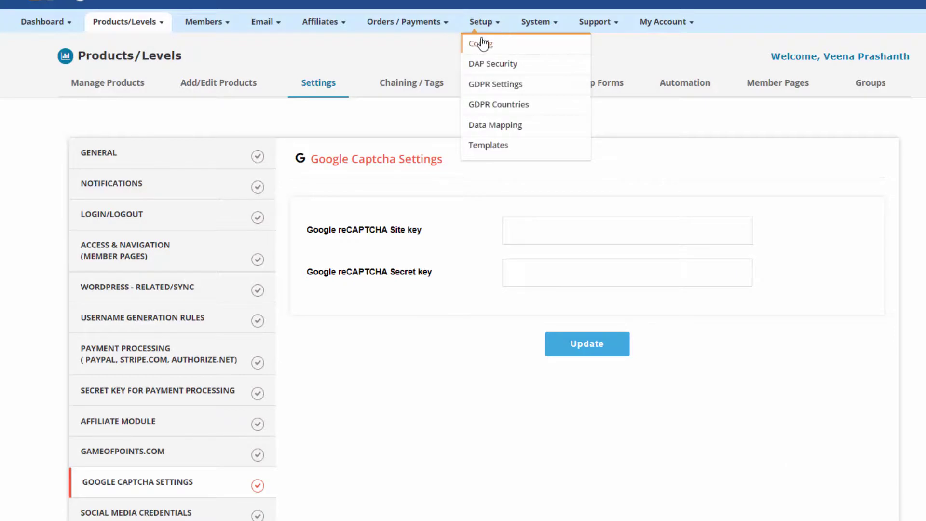
scroll(319, 337, down, 3)
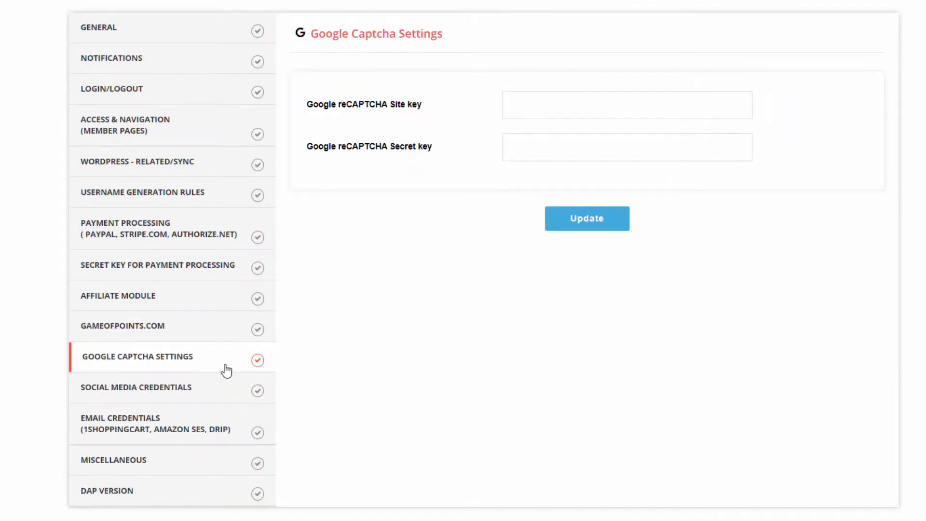
scroll(213, 372, up, 2)
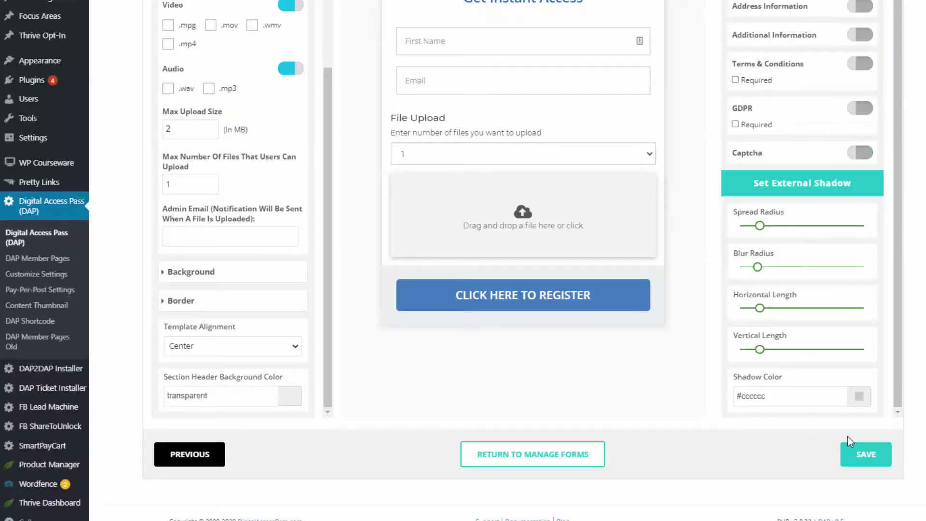
Save the customized signup form and select its full FormBuilder shortcode
click(860, 453)
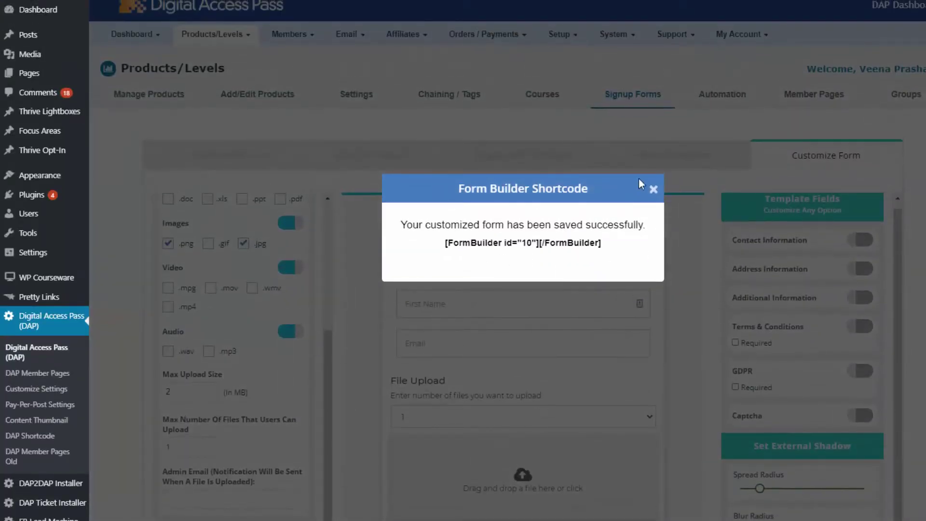
drag(603, 242, 395, 247)
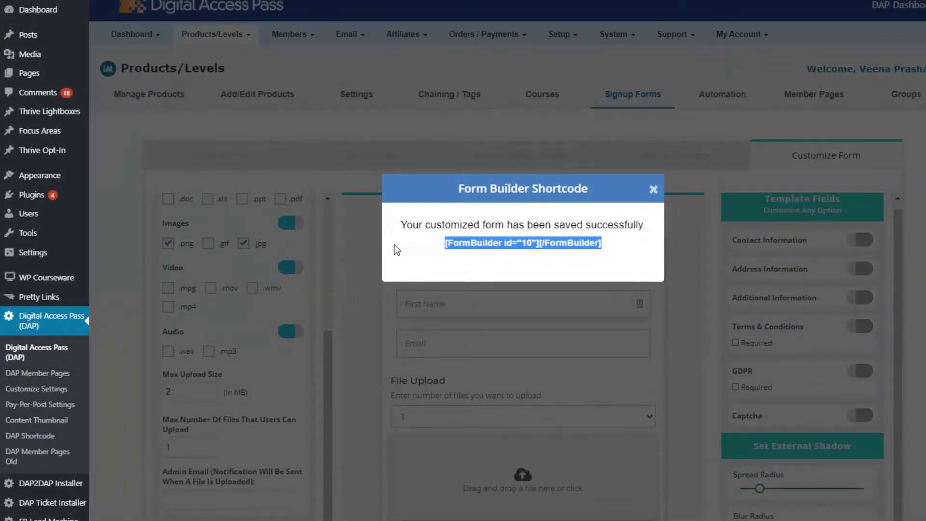